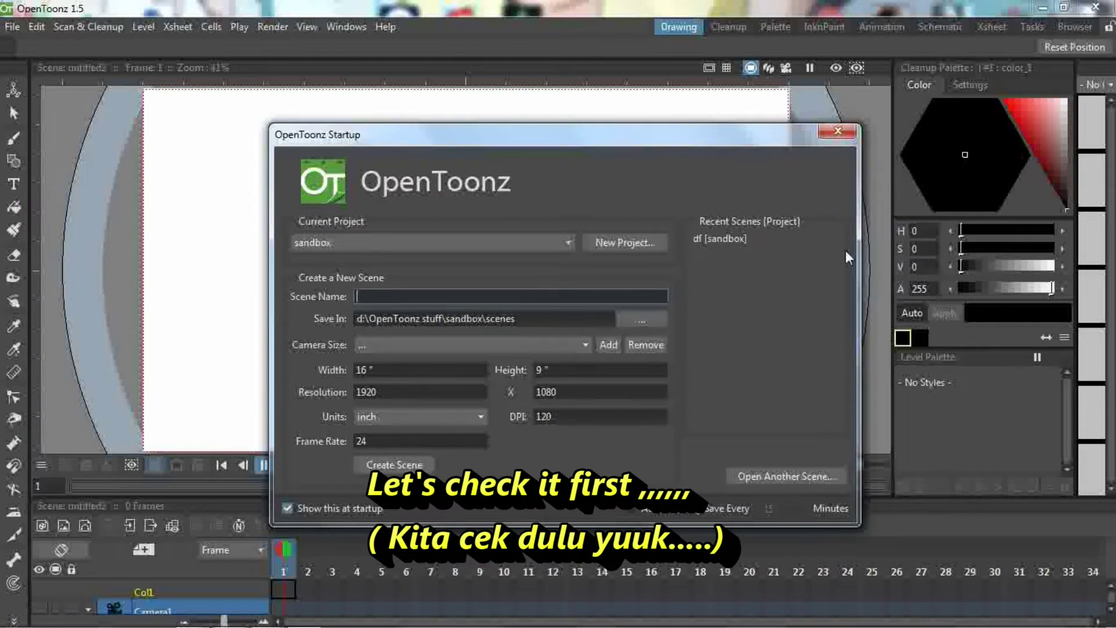
Step: Examine the file formats offered in the Output Settings for rendering, leaving the current format selected
{"action": "left_click", "coordinate": [838, 131]}
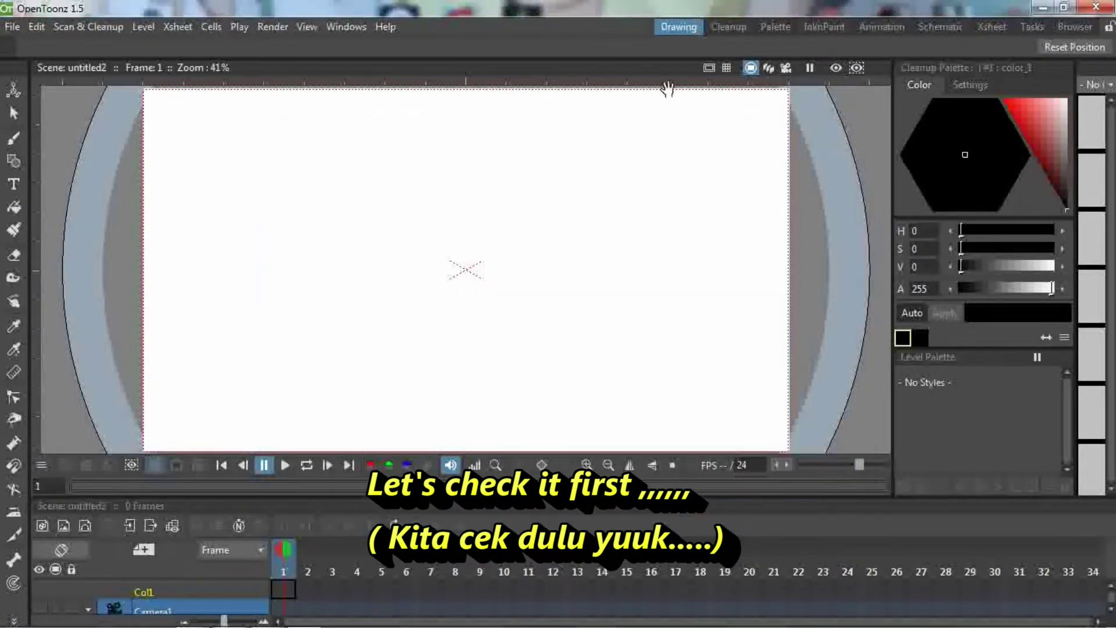
{"action": "left_click", "coordinate": [278, 30]}
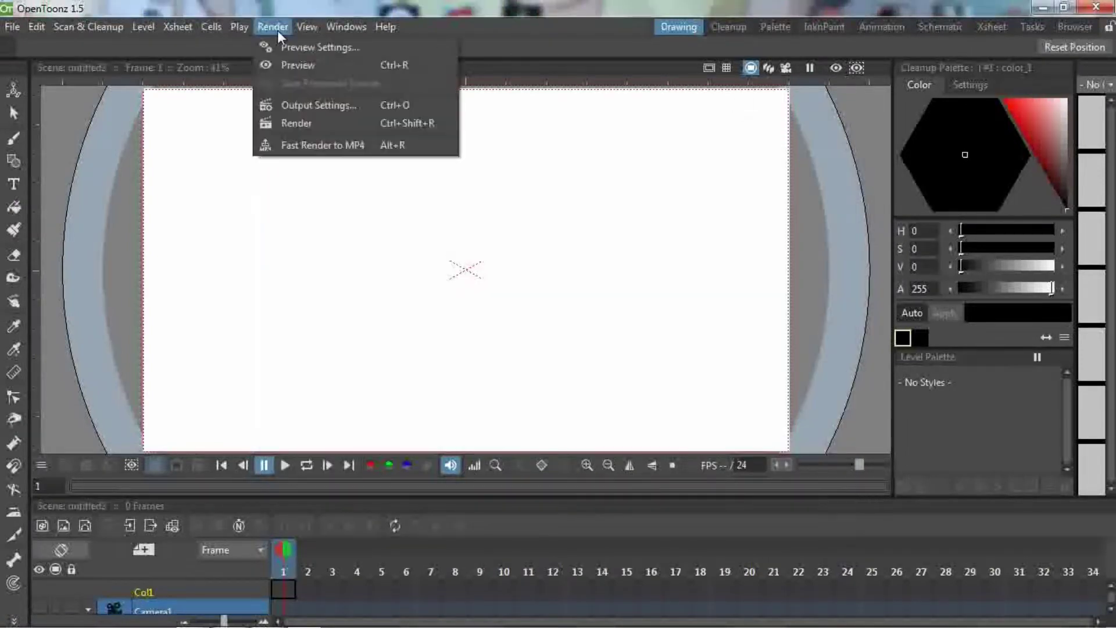
{"action": "left_click", "coordinate": [288, 104]}
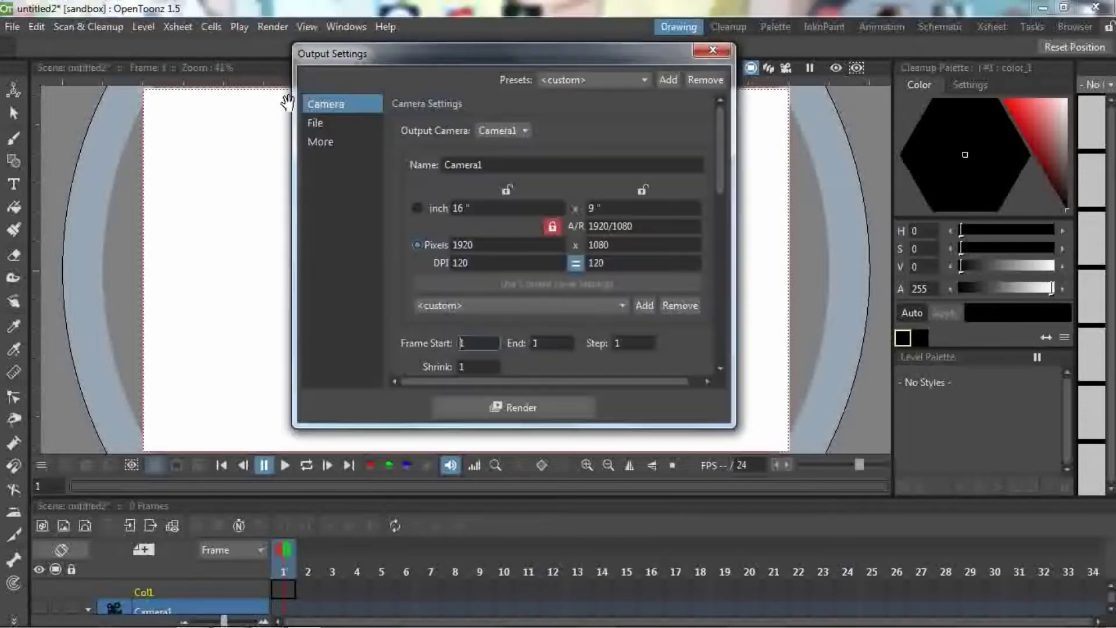
{"action": "left_click_drag", "start_coordinate": [720, 126], "coordinate": [708, 243]}
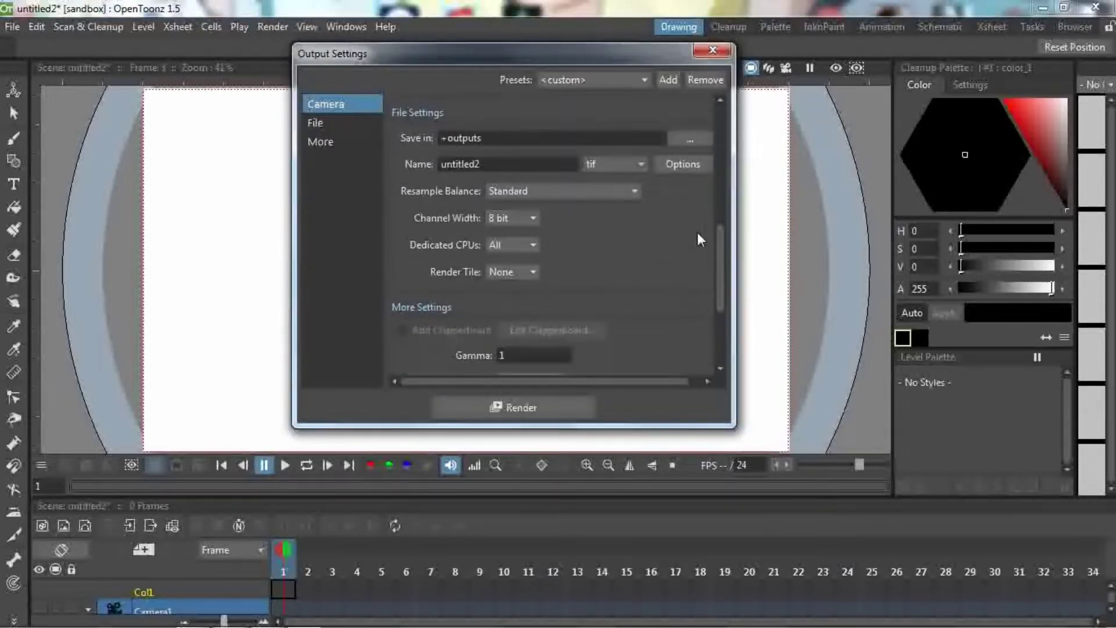
{"action": "left_click", "coordinate": [630, 165]}
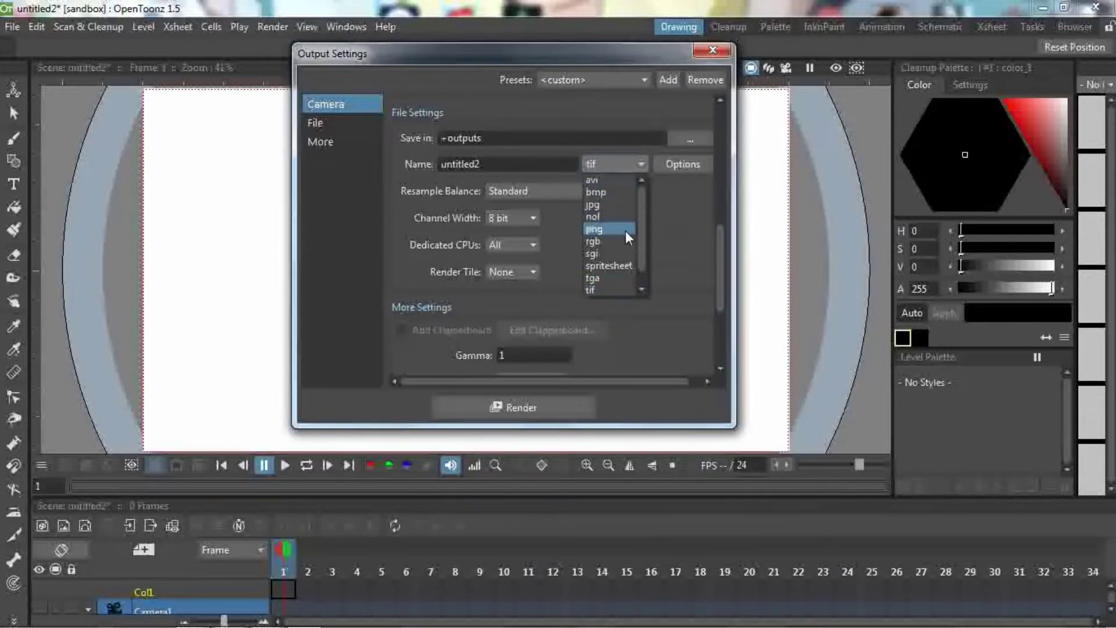
{"action": "left_click_drag", "start_coordinate": [640, 244], "coordinate": [641, 260]}
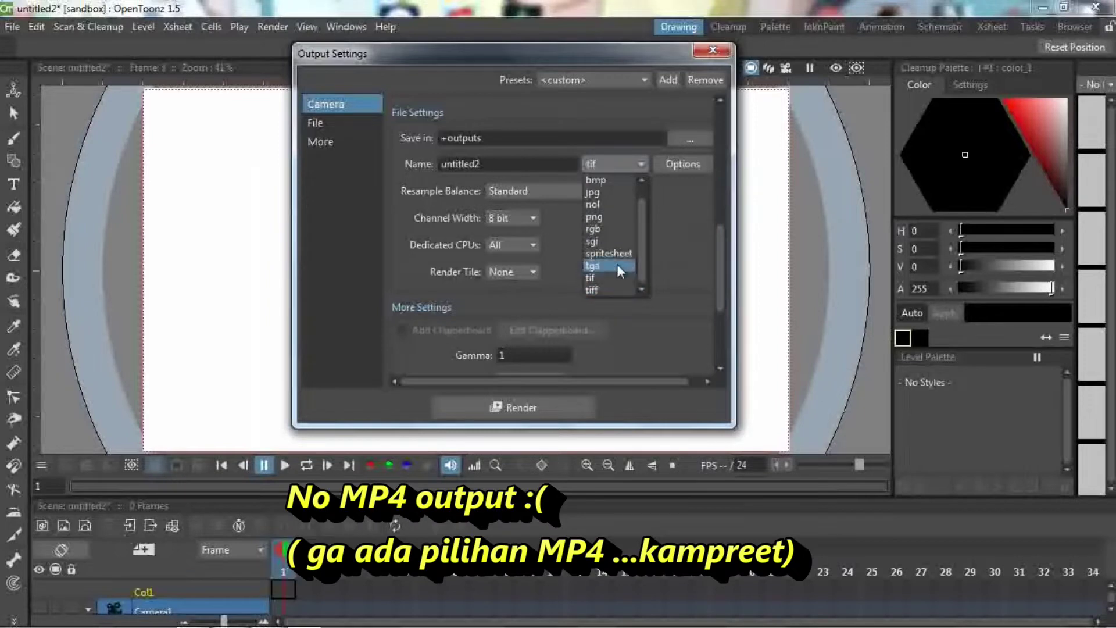
{"action": "left_click_drag", "start_coordinate": [639, 222], "coordinate": [640, 201]}
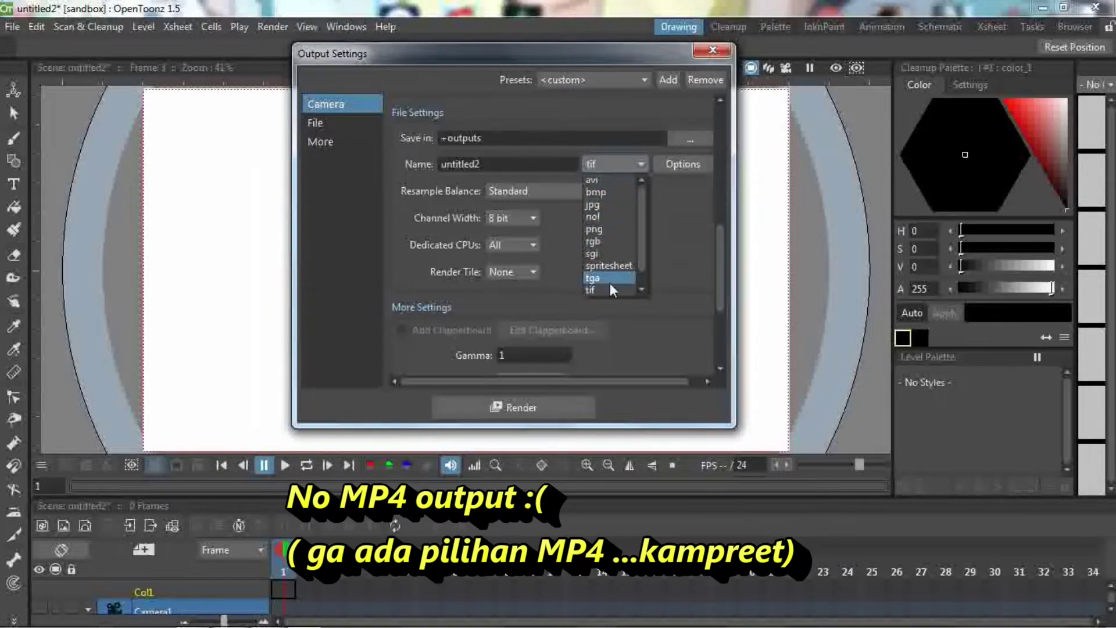
{"action": "left_click", "coordinate": [693, 201]}
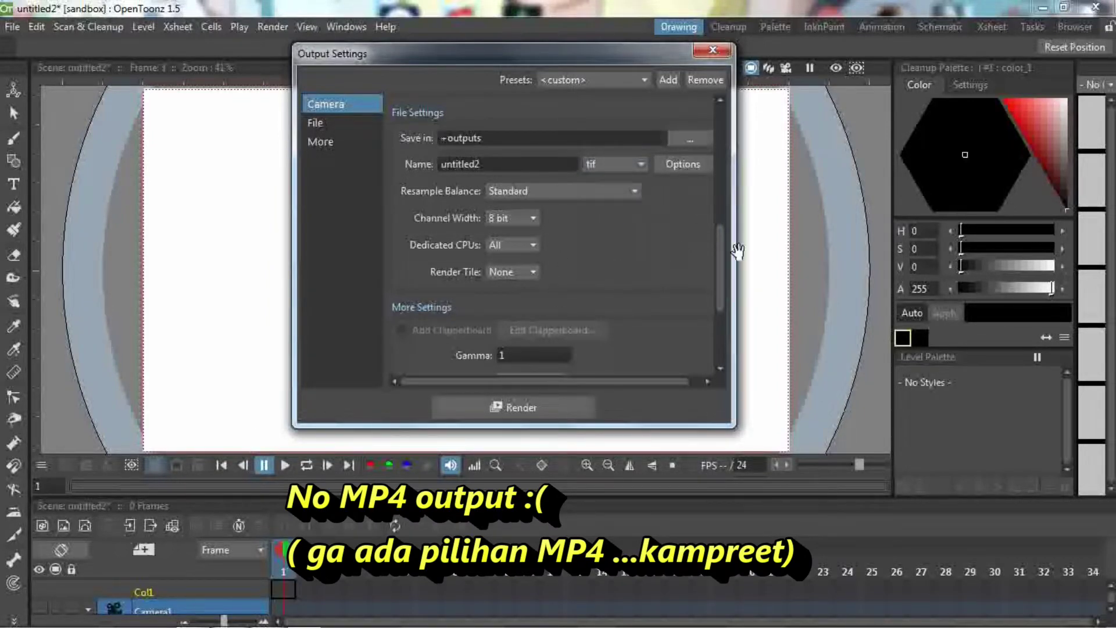
{"action": "left_click", "coordinate": [710, 55]}
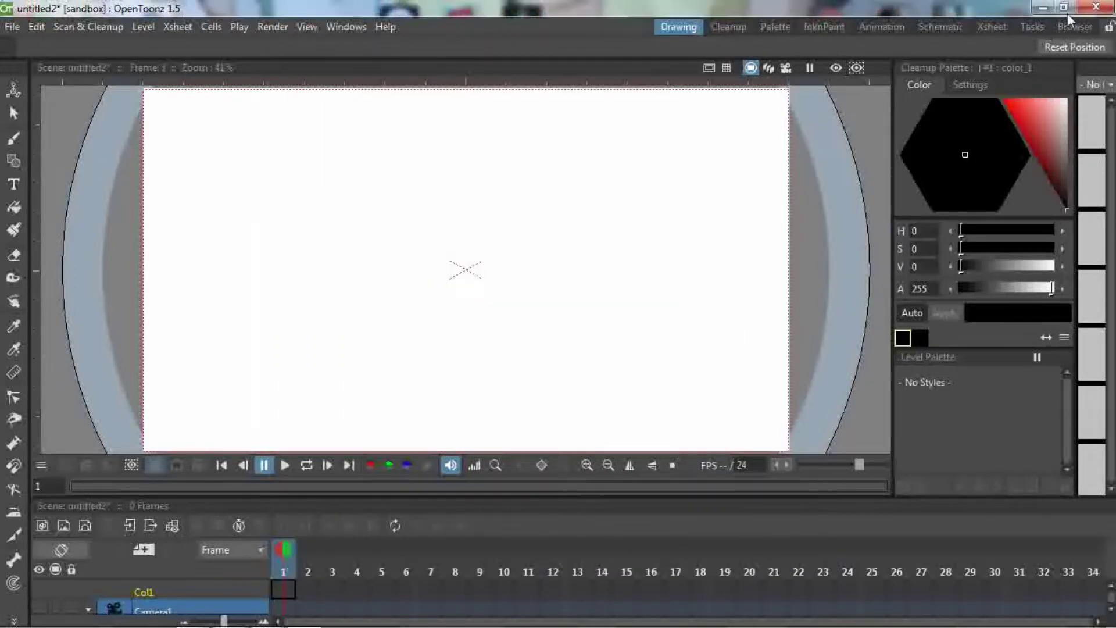
Step: Switch to Chrome, search Google for "opentoonz ffmpeg" and open the "Using FFmpeg with OpenToonz" documentation result
{"action": "key", "text": "ctrl+n"}
{"action": "left_click", "coordinate": [618, 337]}
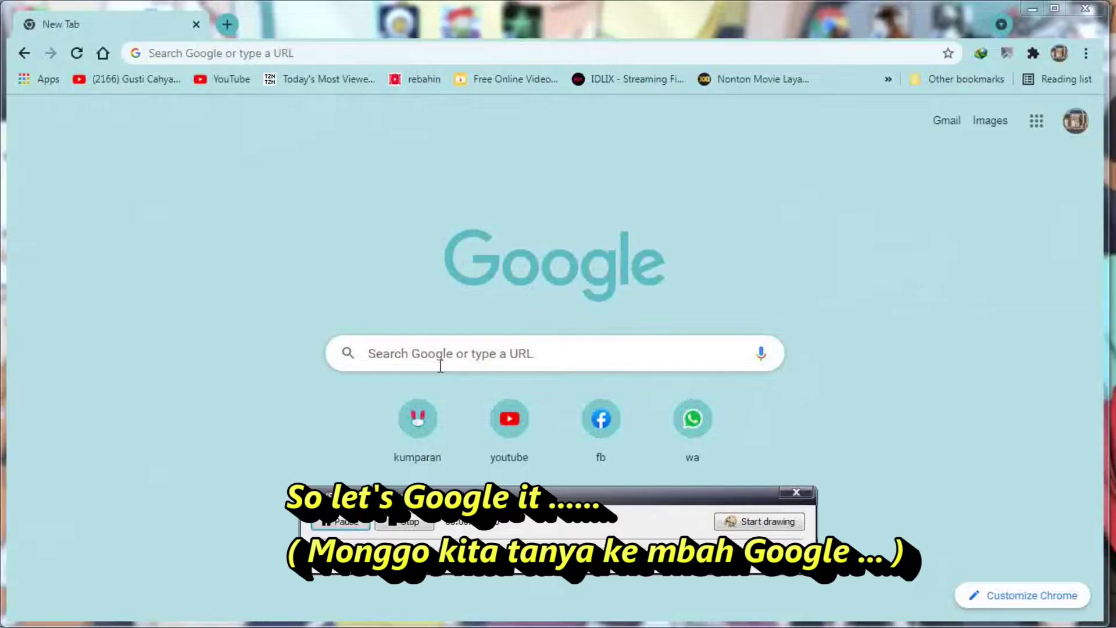
{"action": "left_click", "coordinate": [443, 357]}
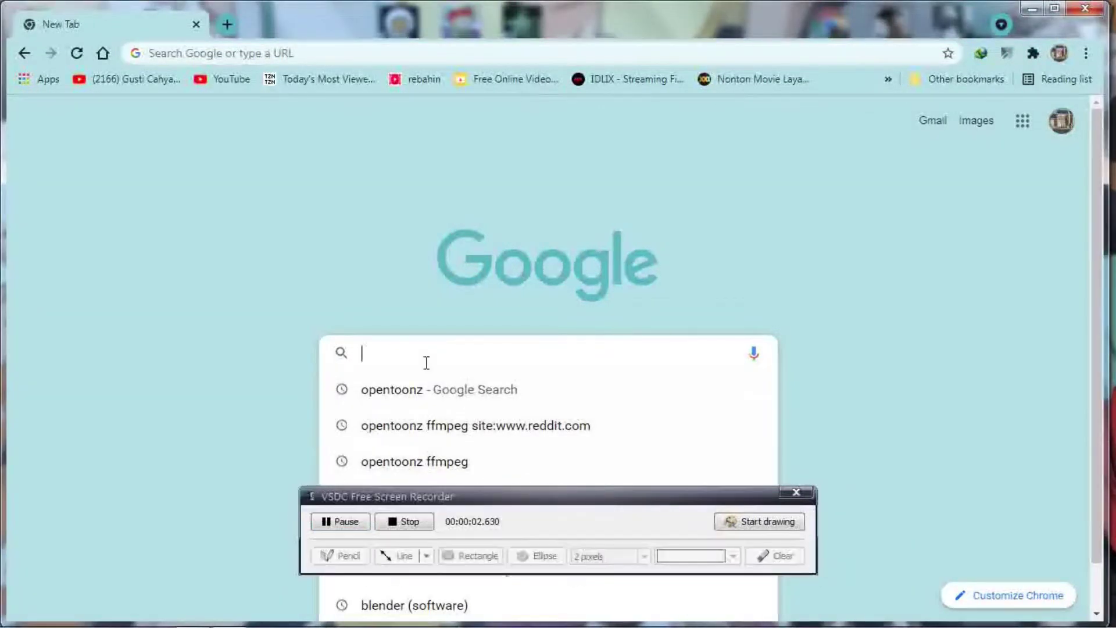
{"action": "type", "text": "open"}
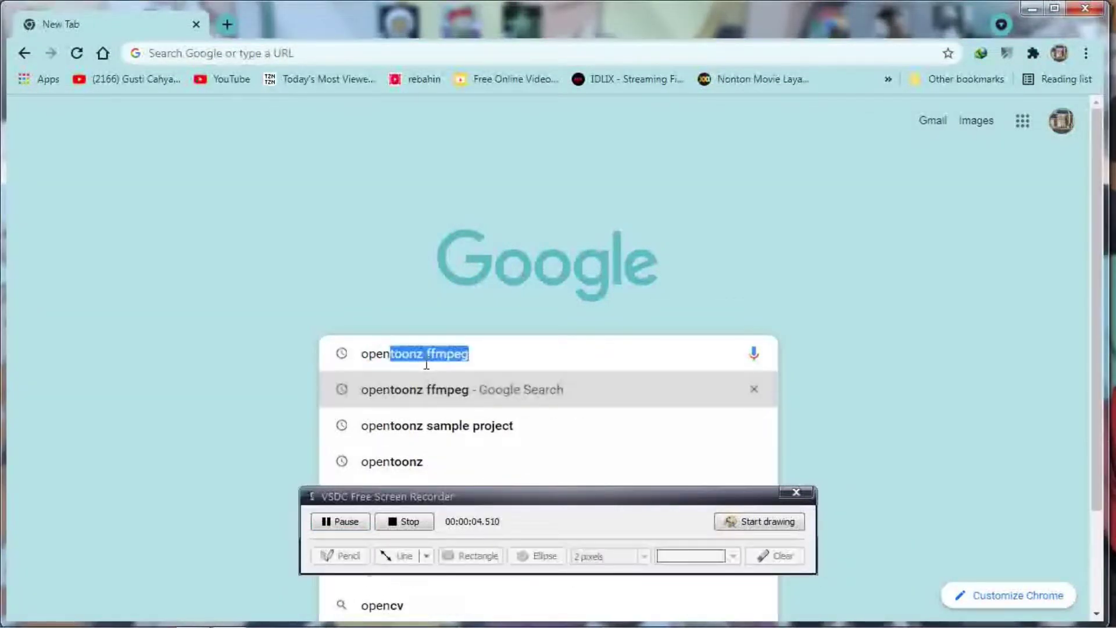
{"action": "key", "text": "Right"}
{"action": "key", "text": "Return"}
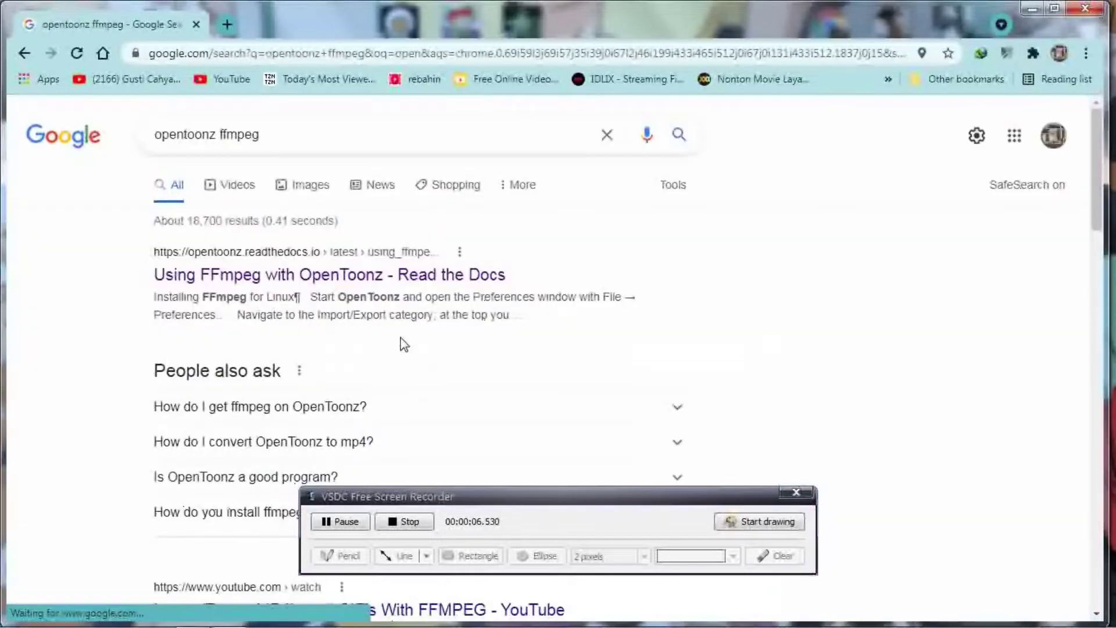
{"action": "left_click", "coordinate": [370, 279]}
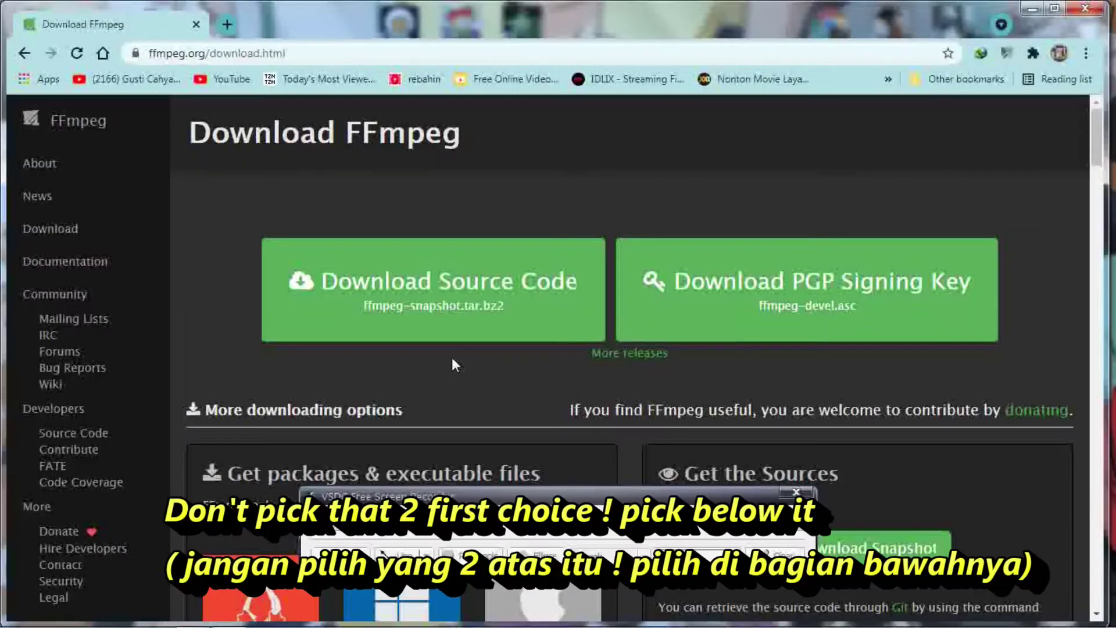
Step: On the FFmpeg download page, choose the Windows executables and open the builds from gyan.dev
{"action": "scroll", "coordinate": [454, 364], "scroll_direction": "down", "scroll_amount": 4}
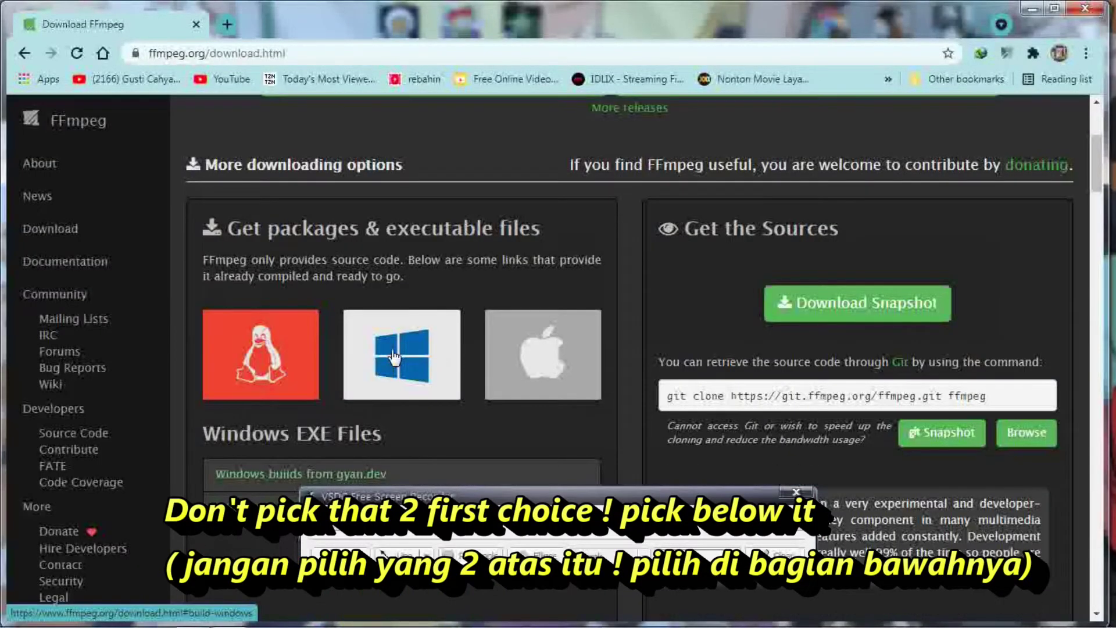
{"action": "left_click", "coordinate": [394, 357]}
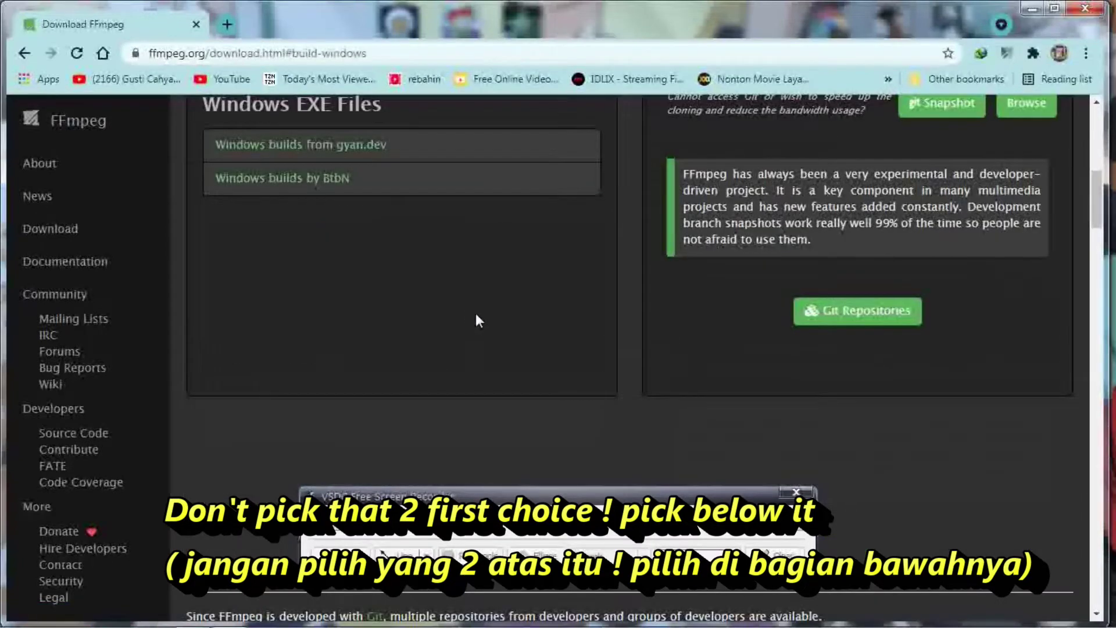
{"action": "scroll", "coordinate": [407, 302], "scroll_direction": "up", "scroll_amount": 1}
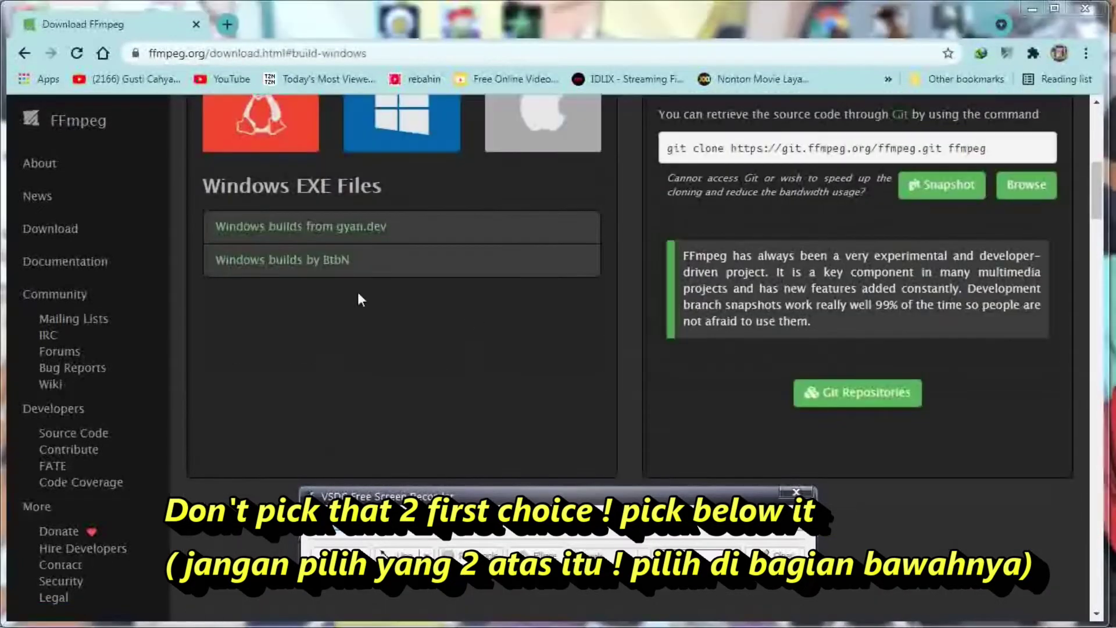
{"action": "left_click", "coordinate": [332, 239]}
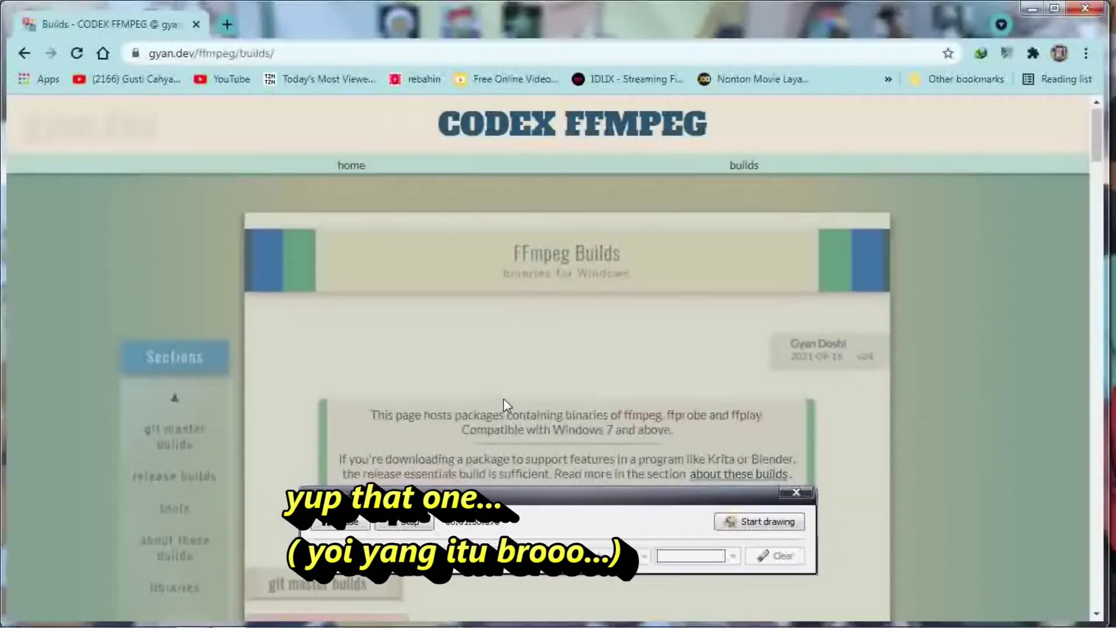
Step: Download ffmpeg-release-essentials.7z from the latest release builds into D:\alldownload and minimize the download progress window
{"action": "scroll", "coordinate": [504, 399], "scroll_direction": "down", "scroll_amount": 5}
{"action": "scroll", "coordinate": [543, 394], "scroll_direction": "down", "scroll_amount": 5}
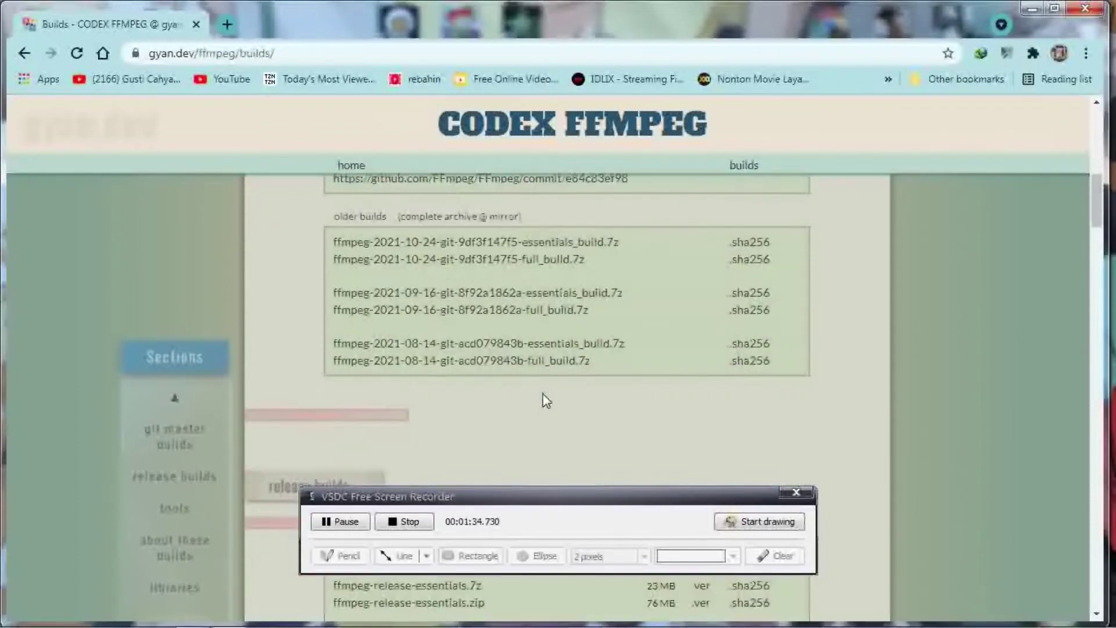
{"action": "scroll", "coordinate": [594, 399], "scroll_direction": "down", "scroll_amount": 4}
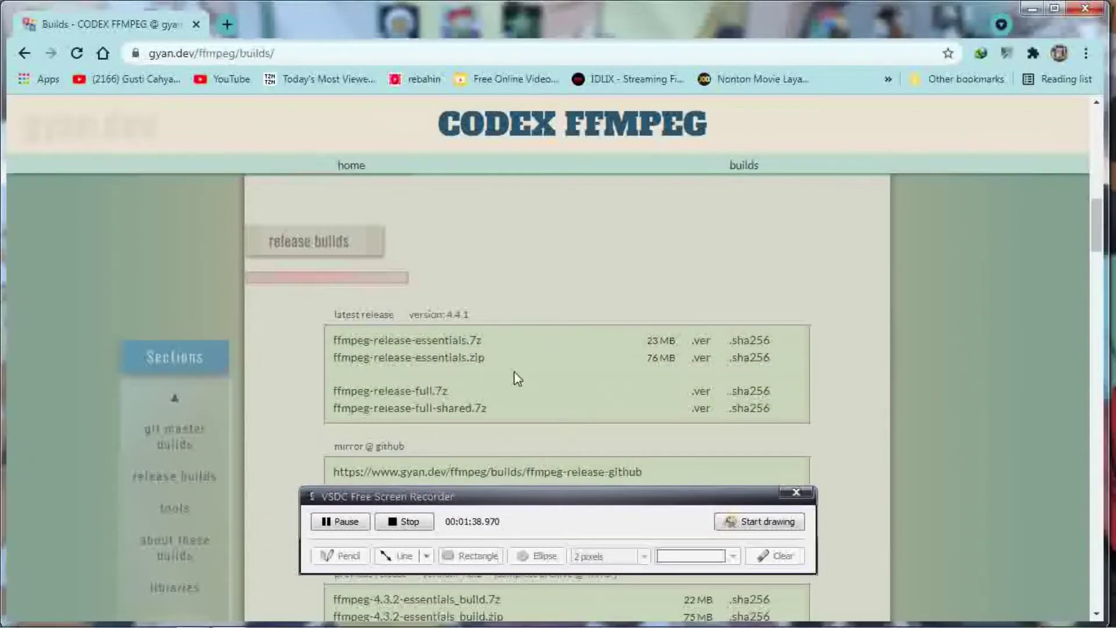
{"action": "left_click", "coordinate": [463, 347]}
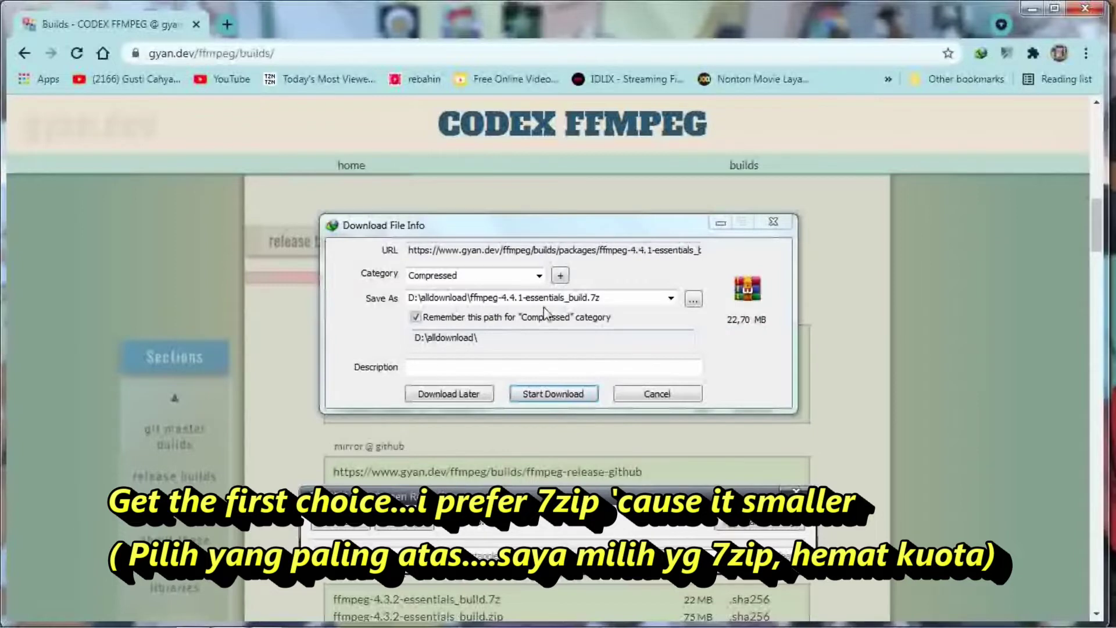
{"action": "left_click", "coordinate": [562, 398]}
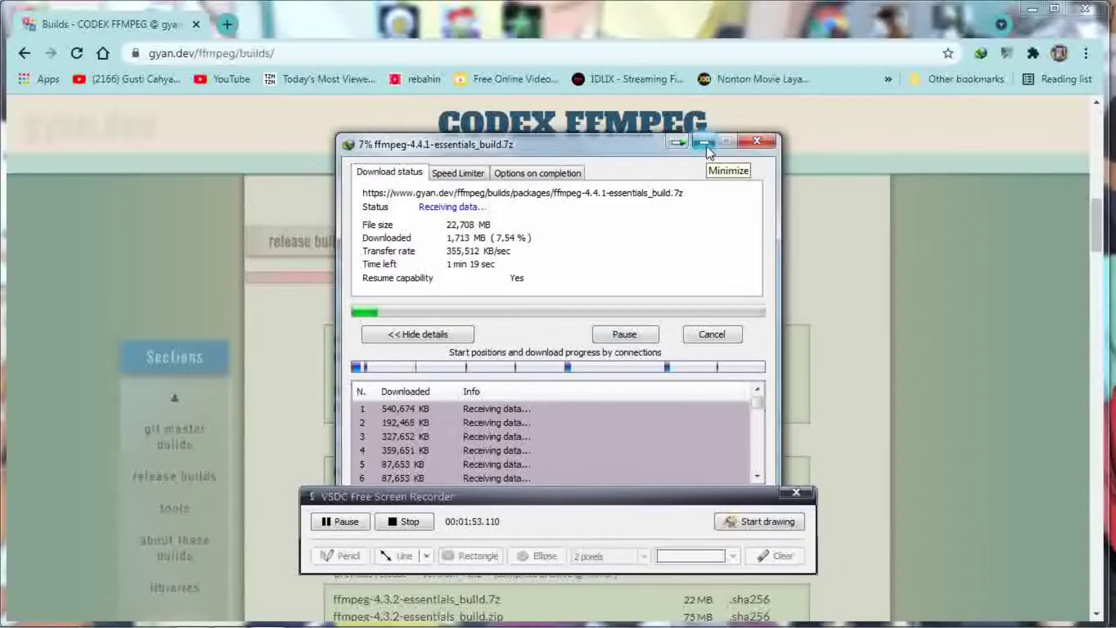
{"action": "left_click", "coordinate": [706, 143]}
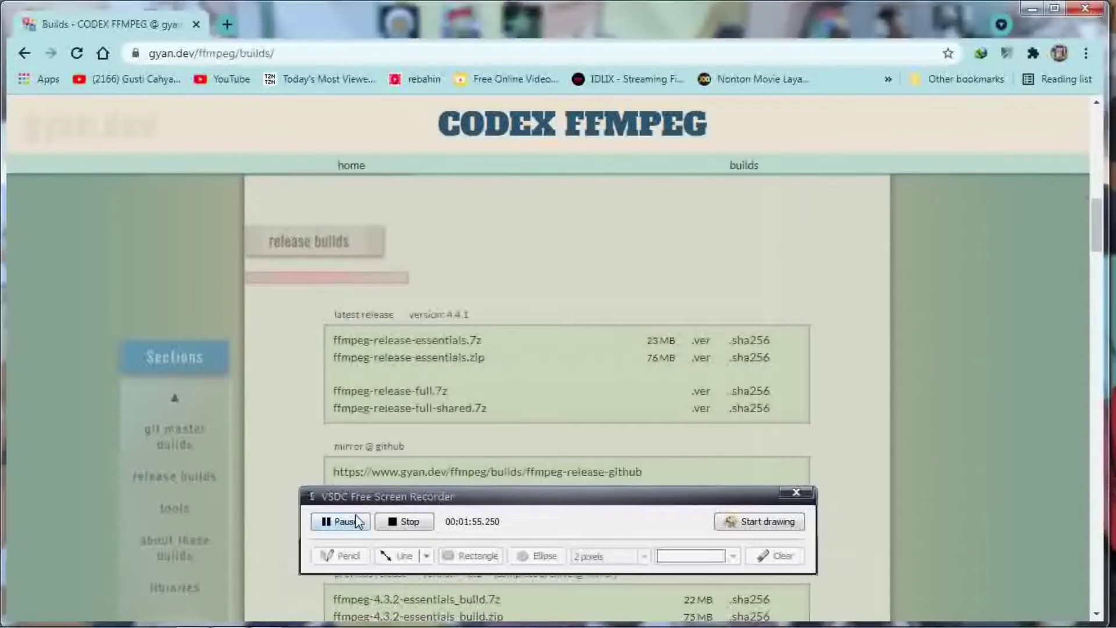
Step: Extract the ffmpeg-4.4.1-essentials_build.7z archive into its own named folder inside D:\alldownload
{"action": "key", "text": "alt+Left"}
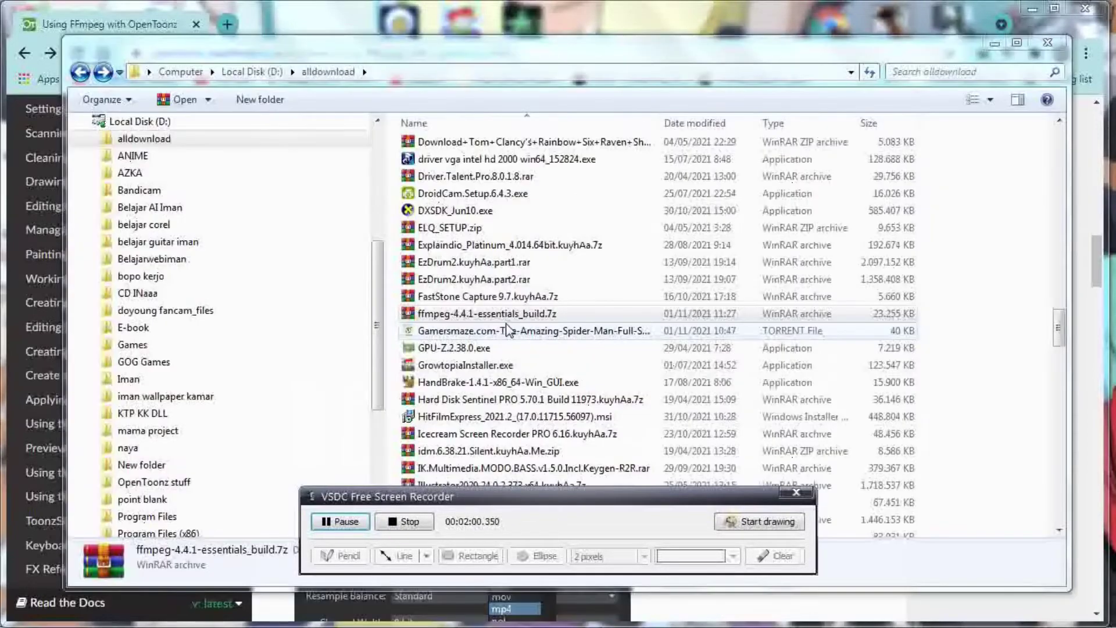
{"action": "right_click", "coordinate": [501, 314]}
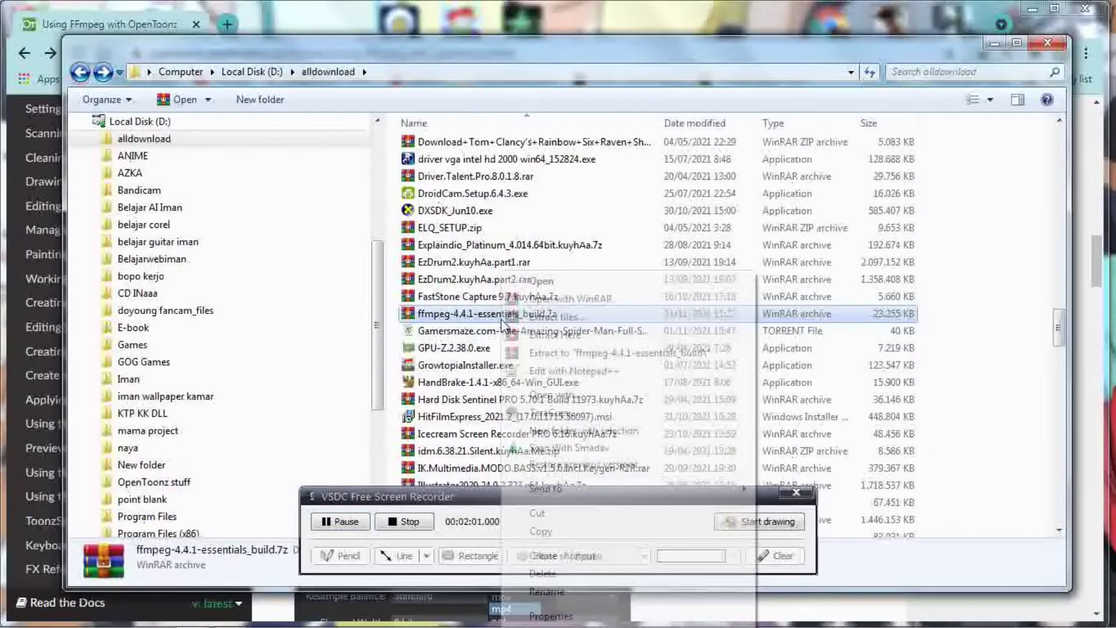
{"action": "left_click", "coordinate": [570, 352]}
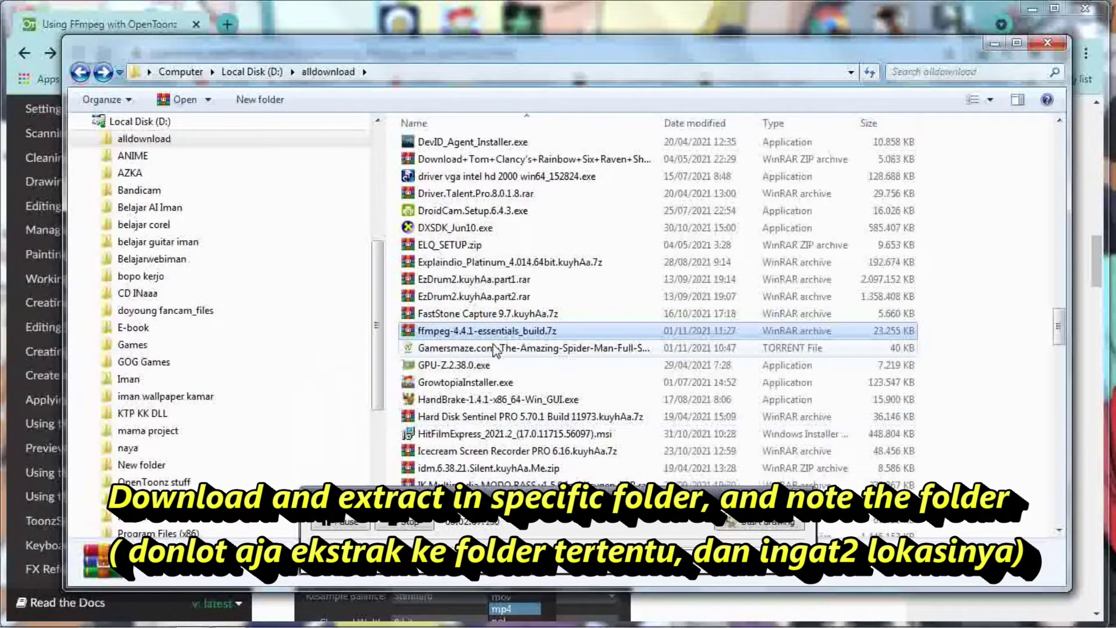
Step: Open the bin folder inside the extracted ffmpeg-4.4.1-essentials_build folder
{"action": "scroll", "coordinate": [495, 351], "scroll_direction": "up", "scroll_amount": 20}
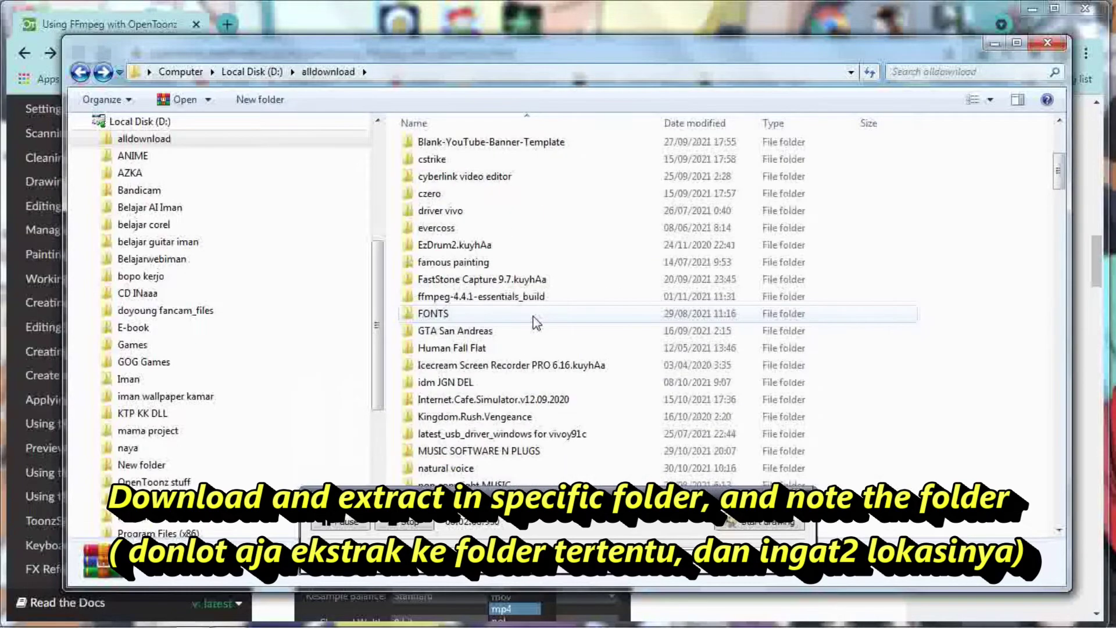
{"action": "scroll", "coordinate": [536, 322], "scroll_direction": "down", "scroll_amount": 4}
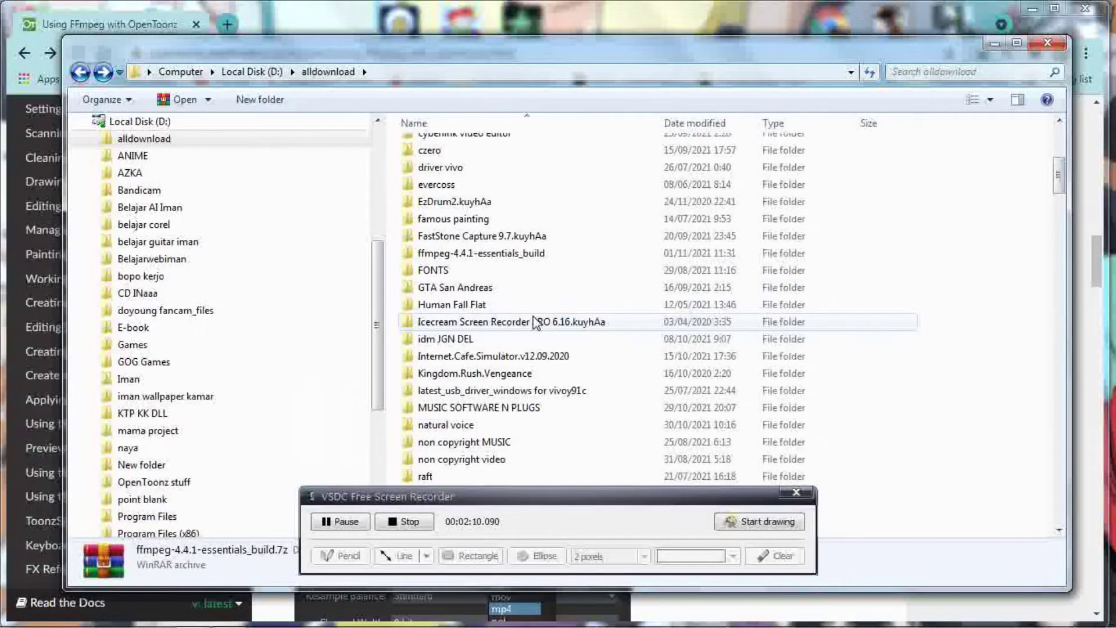
{"action": "double_click", "coordinate": [451, 253]}
{"action": "double_click", "coordinate": [481, 149]}
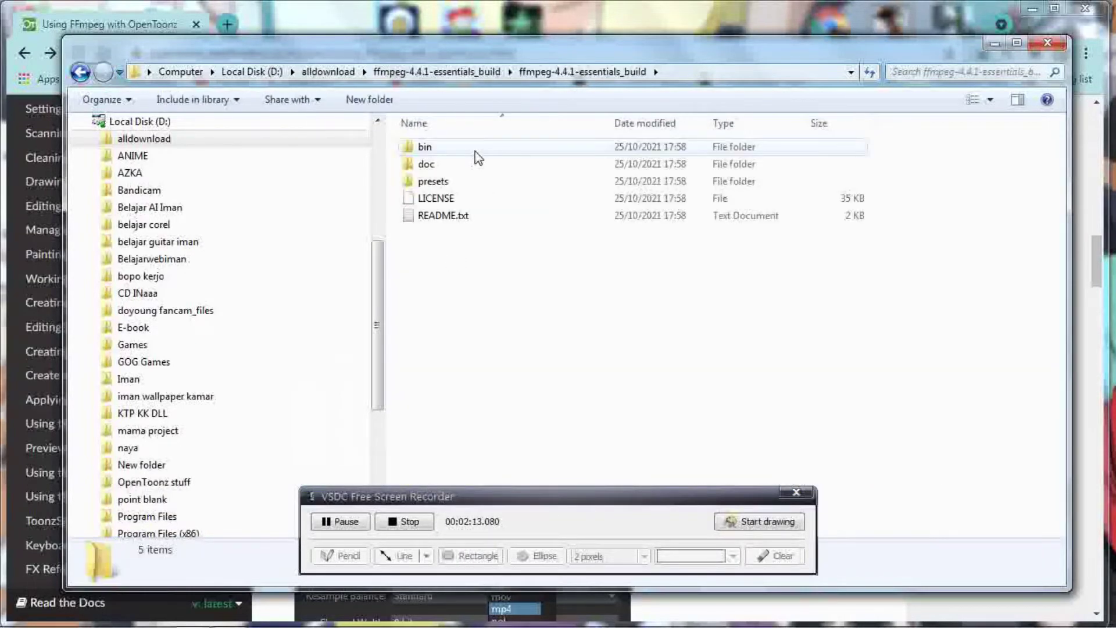
{"action": "double_click", "coordinate": [437, 150]}
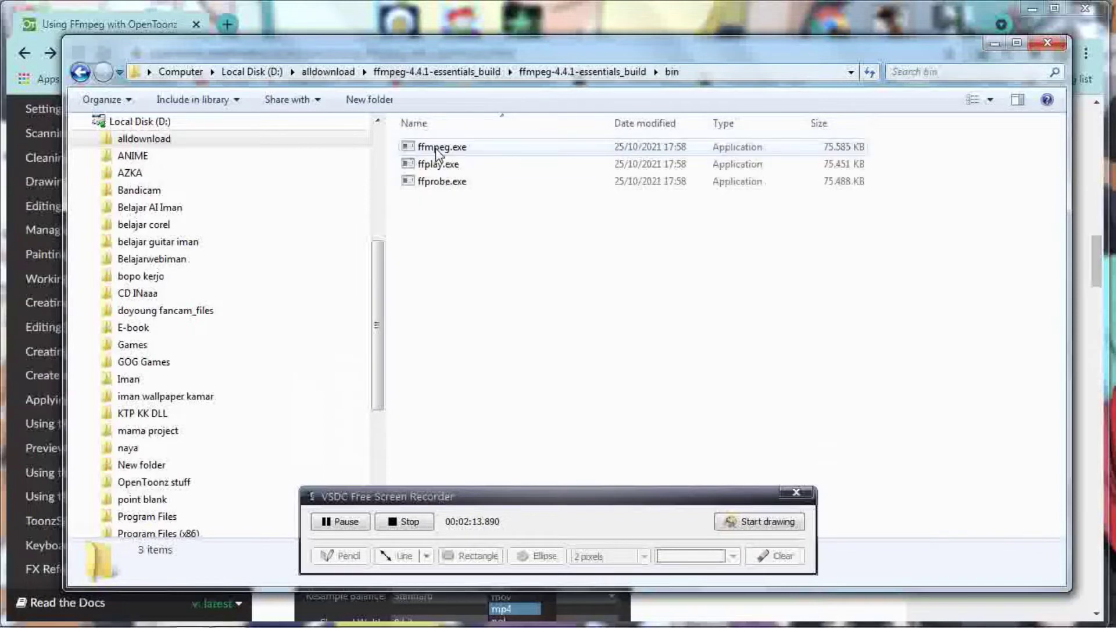
{"action": "left_click", "coordinate": [340, 522]}
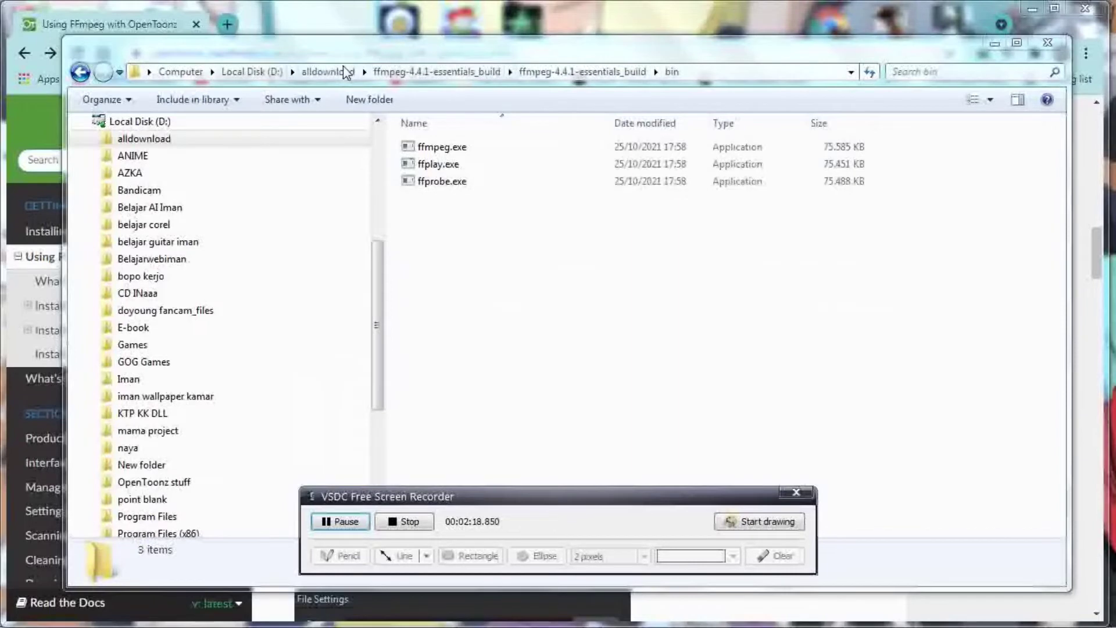
{"action": "left_click", "coordinate": [344, 525]}
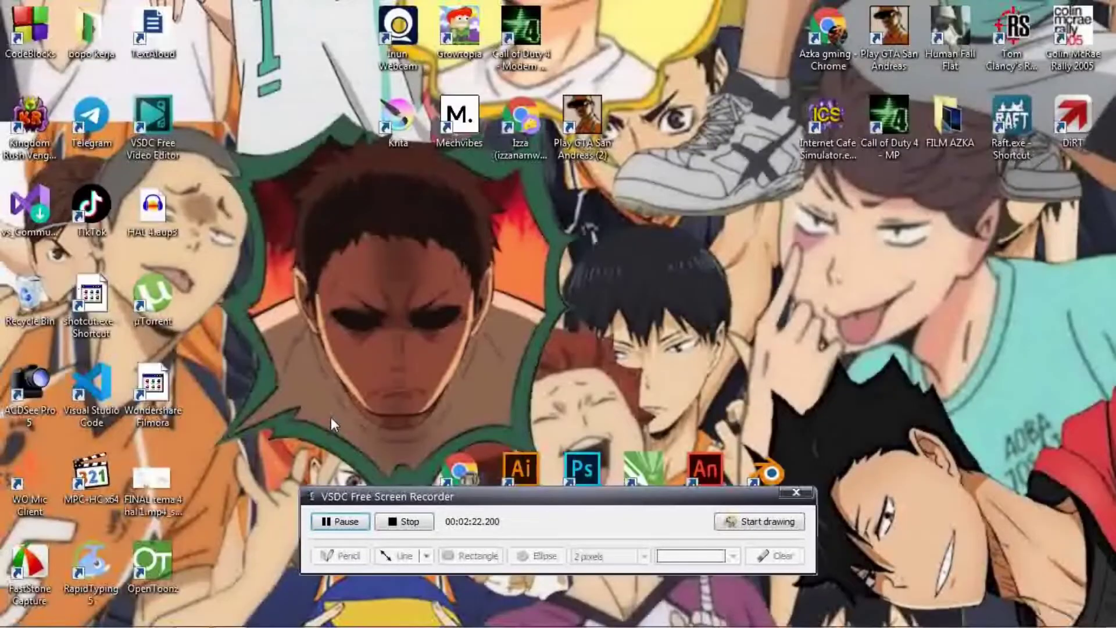
Step: Launch OpenToonz from the desktop, dismiss its startup window and open the Preferences
{"action": "double_click", "coordinate": [153, 561]}
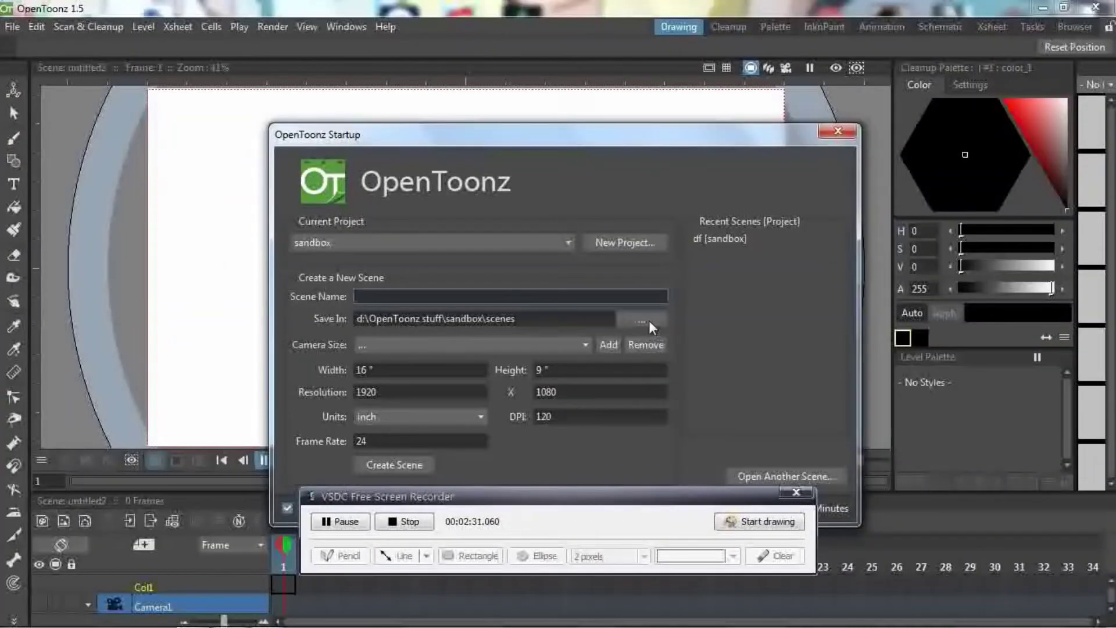
{"action": "left_click", "coordinate": [834, 133]}
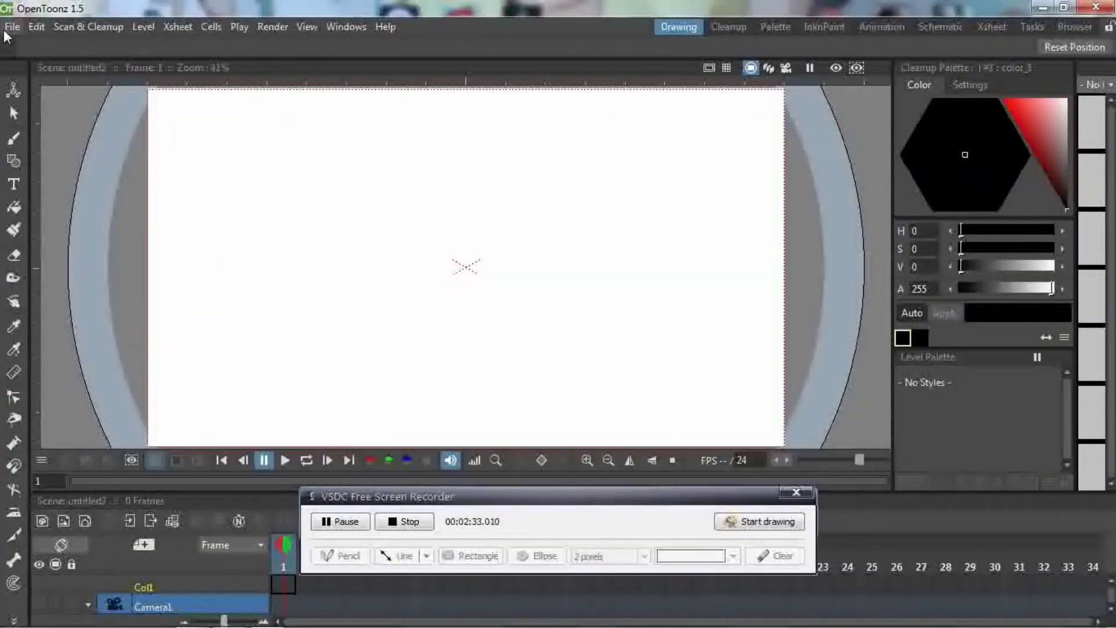
{"action": "left_click", "coordinate": [12, 27]}
{"action": "left_click", "coordinate": [93, 381]}
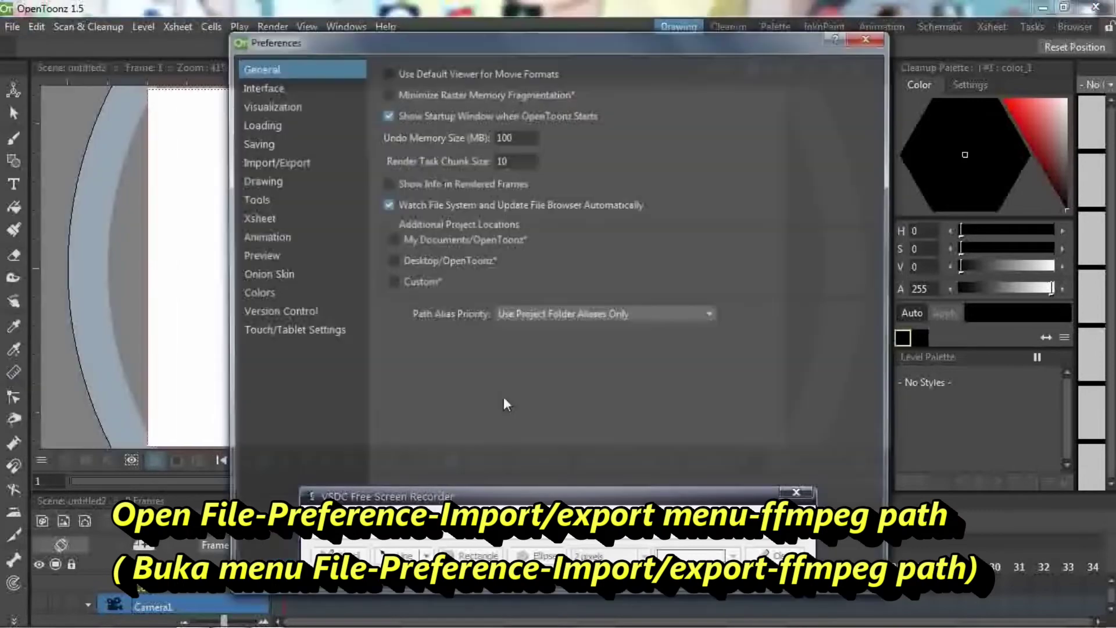
Step: In the Import/Export preferences, set the FFmpeg path to D:\alldownload\ffmpeg-4.4.1-essentials_build\ffmpeg-4.4.1-essentials_build\bin
{"action": "left_click", "coordinate": [288, 161]}
{"action": "left_click", "coordinate": [833, 121]}
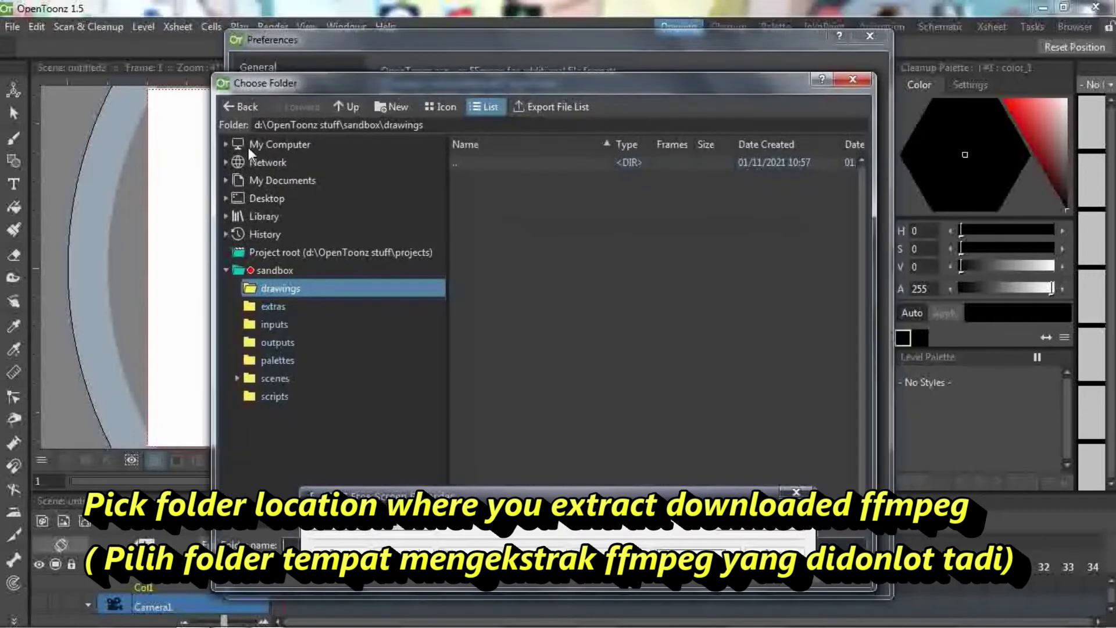
{"action": "left_click", "coordinate": [226, 145]}
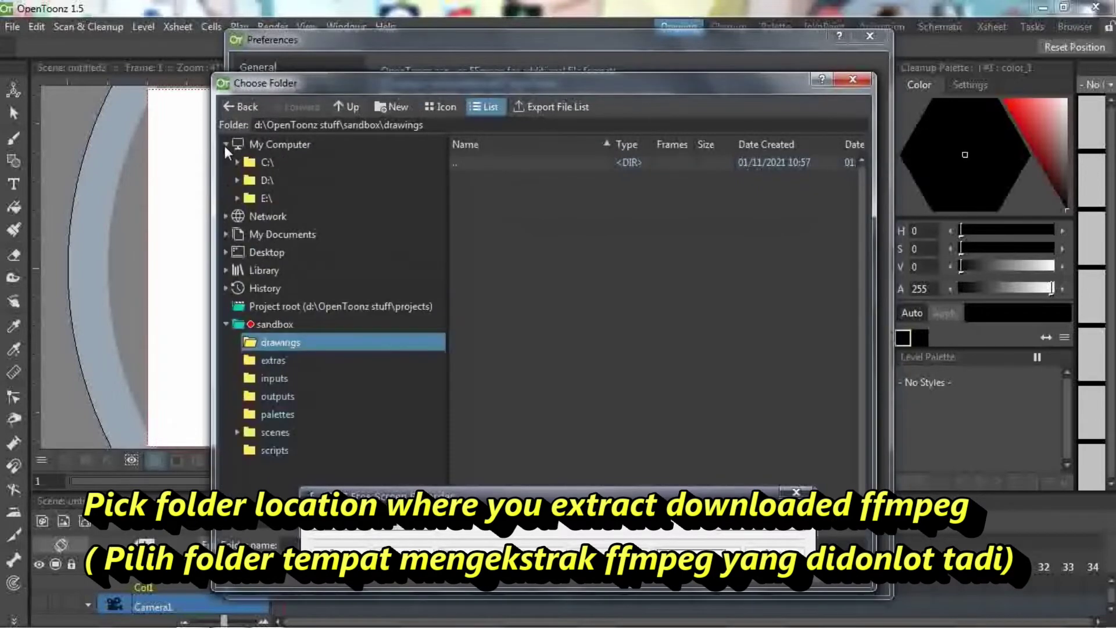
{"action": "left_click", "coordinate": [236, 180]}
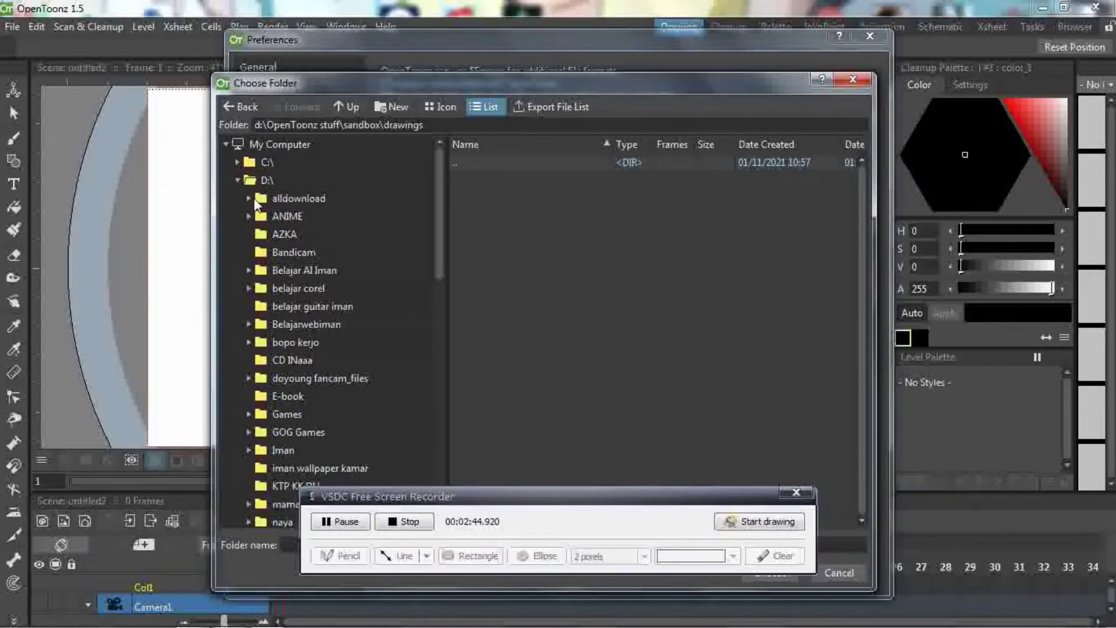
{"action": "left_click", "coordinate": [249, 199]}
{"action": "left_click_drag", "start_coordinate": [443, 179], "coordinate": [434, 236]}
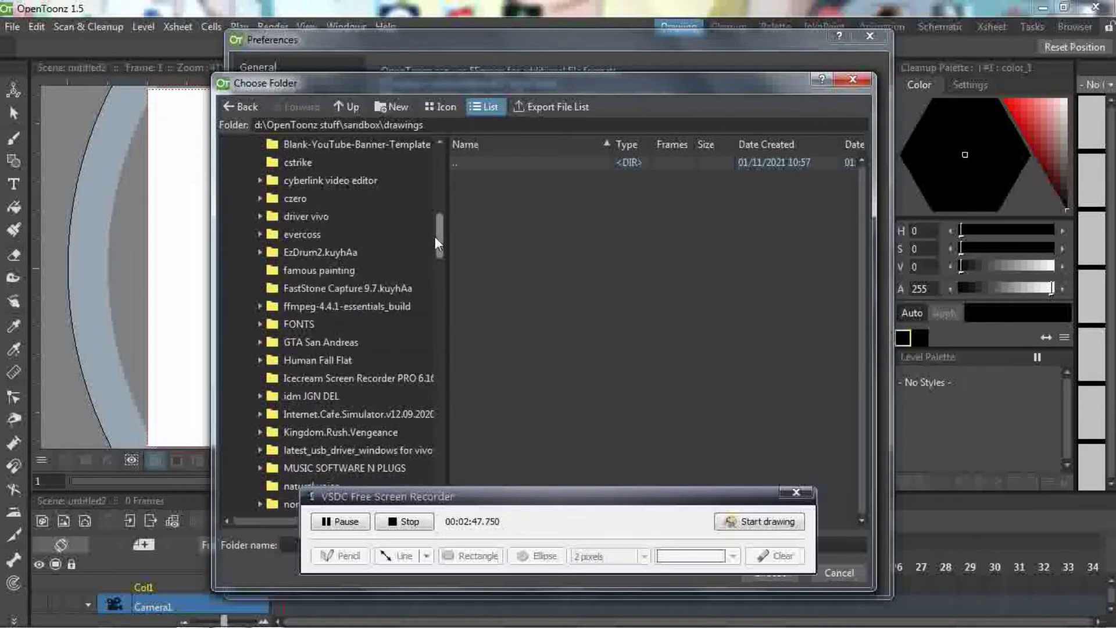
{"action": "left_click", "coordinate": [261, 306]}
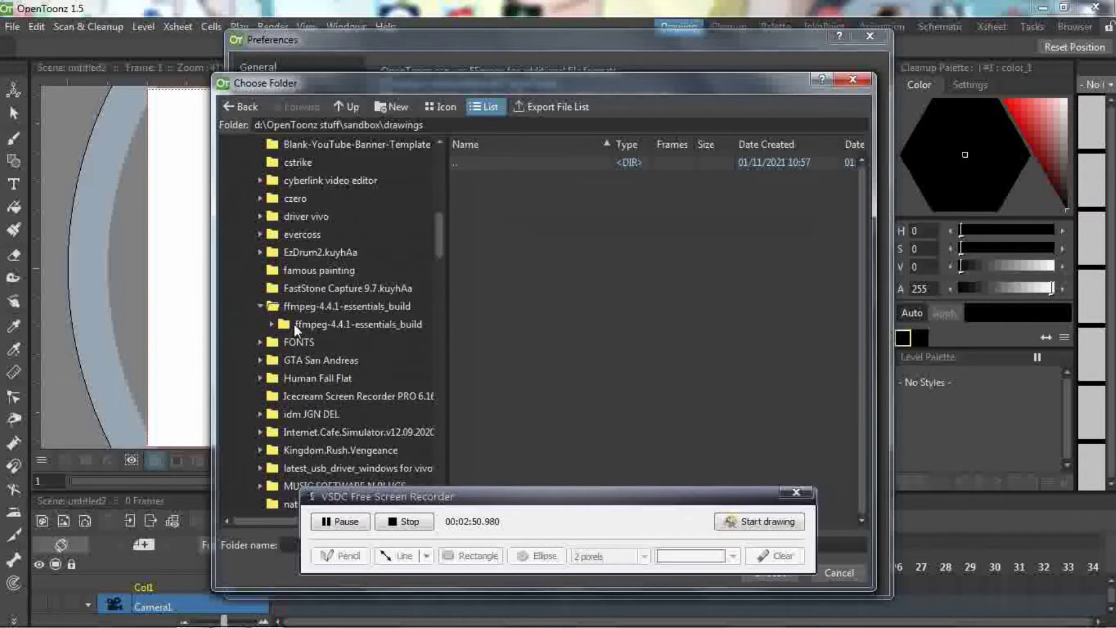
{"action": "left_click", "coordinate": [272, 324]}
{"action": "left_click", "coordinate": [312, 342]}
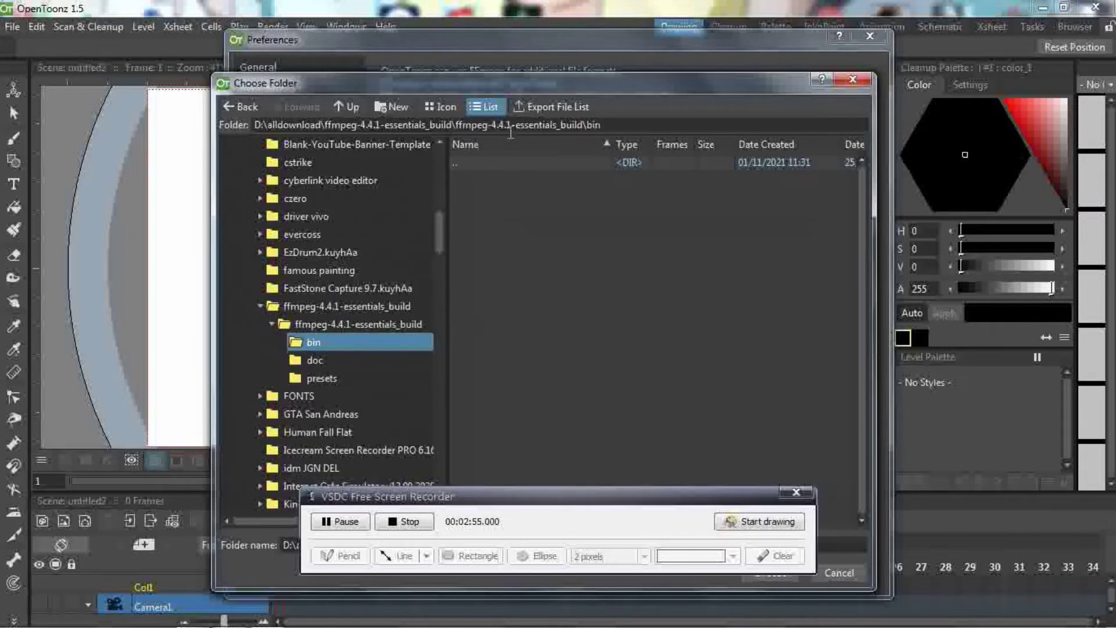
{"action": "left_click_drag", "start_coordinate": [555, 83], "coordinate": [521, 12]}
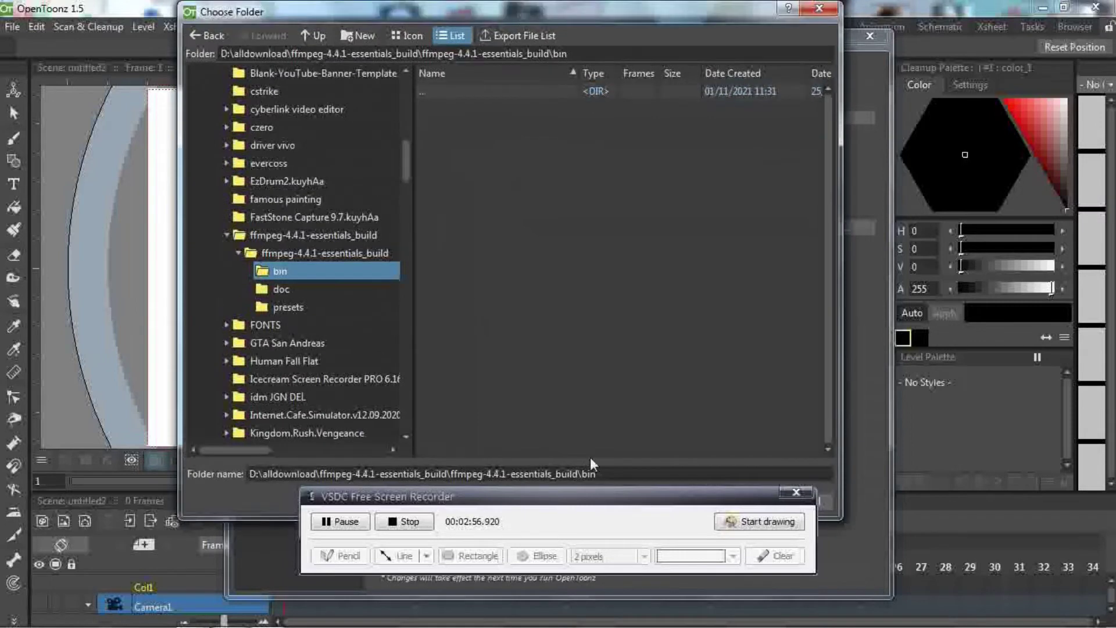
{"action": "left_click_drag", "start_coordinate": [591, 497], "coordinate": [609, 533]}
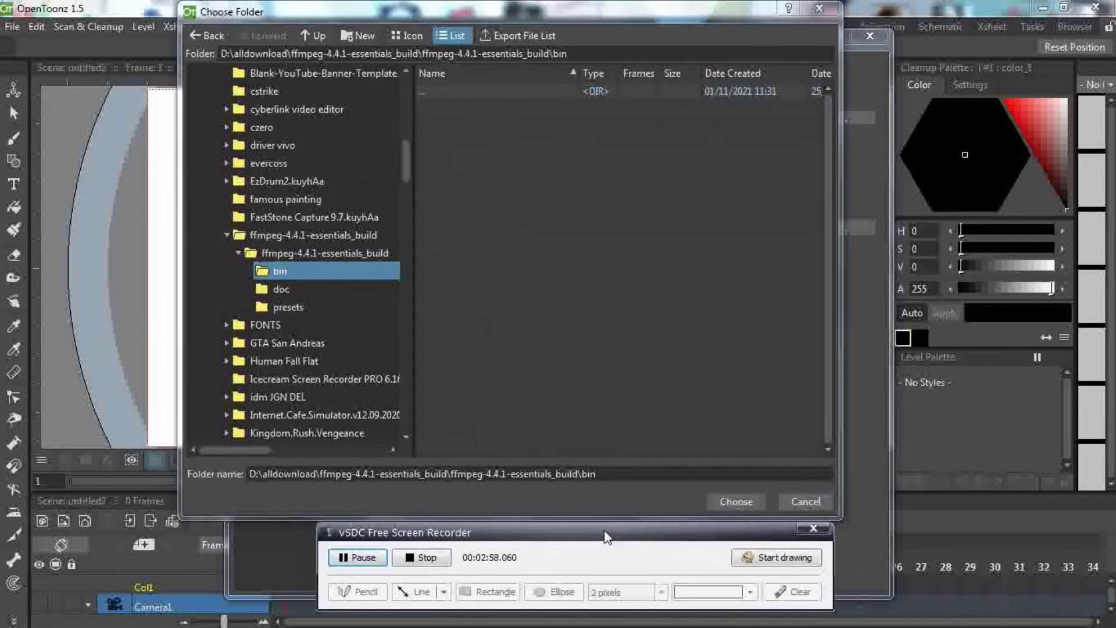
{"action": "left_click", "coordinate": [738, 501]}
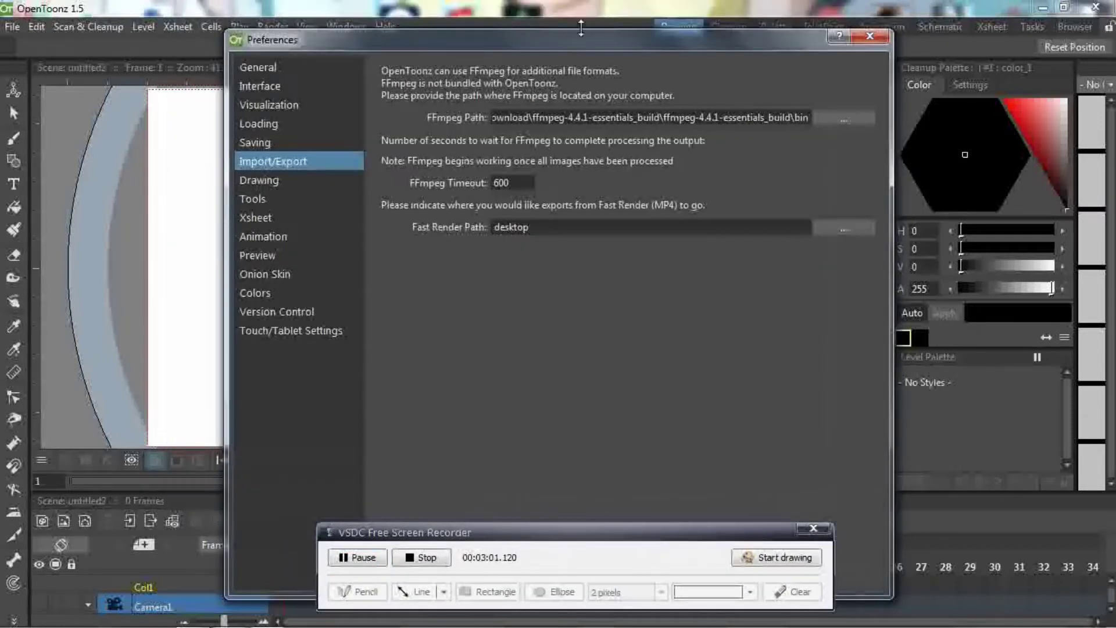
Step: Reposition the Preferences and screen recorder windows to check the whole FFmpeg path page, and close the Preferences
{"action": "left_click_drag", "start_coordinate": [623, 46], "coordinate": [647, 33]}
{"action": "left_click_drag", "start_coordinate": [757, 32], "coordinate": [589, 21]}
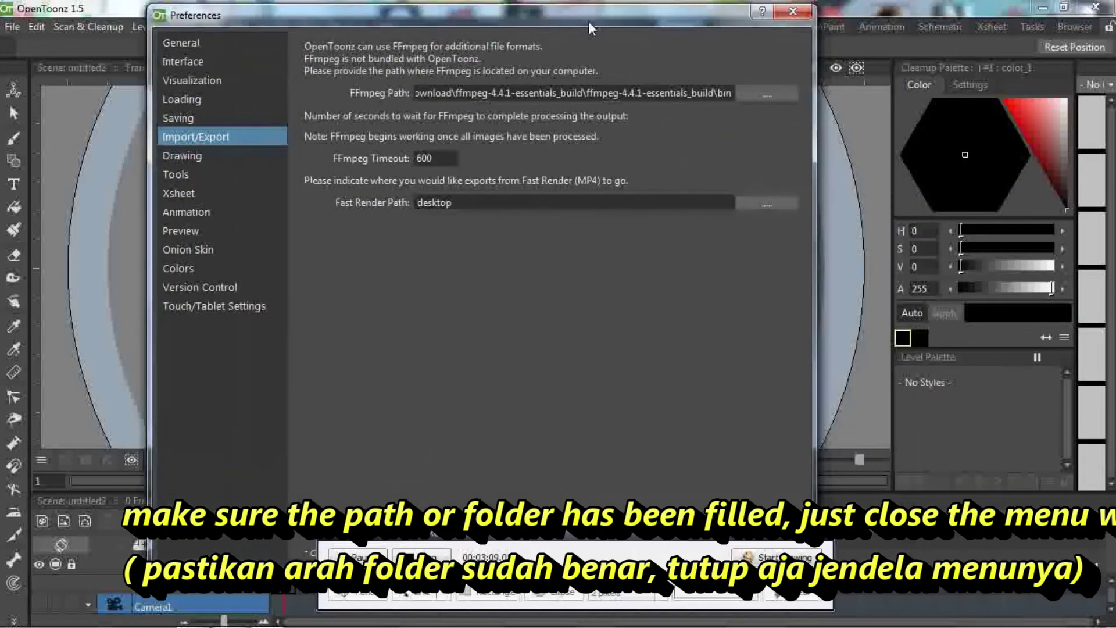
{"action": "left_click_drag", "start_coordinate": [475, 522], "coordinate": [661, 497]}
{"action": "left_click_drag", "start_coordinate": [581, 502], "coordinate": [442, 442]}
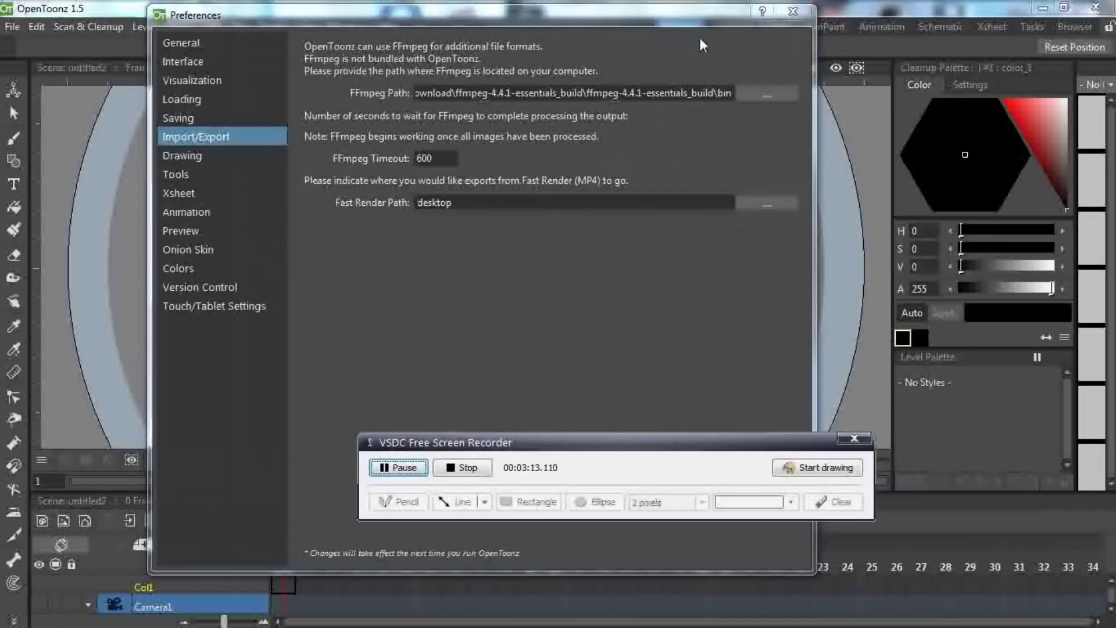
{"action": "left_click", "coordinate": [794, 12]}
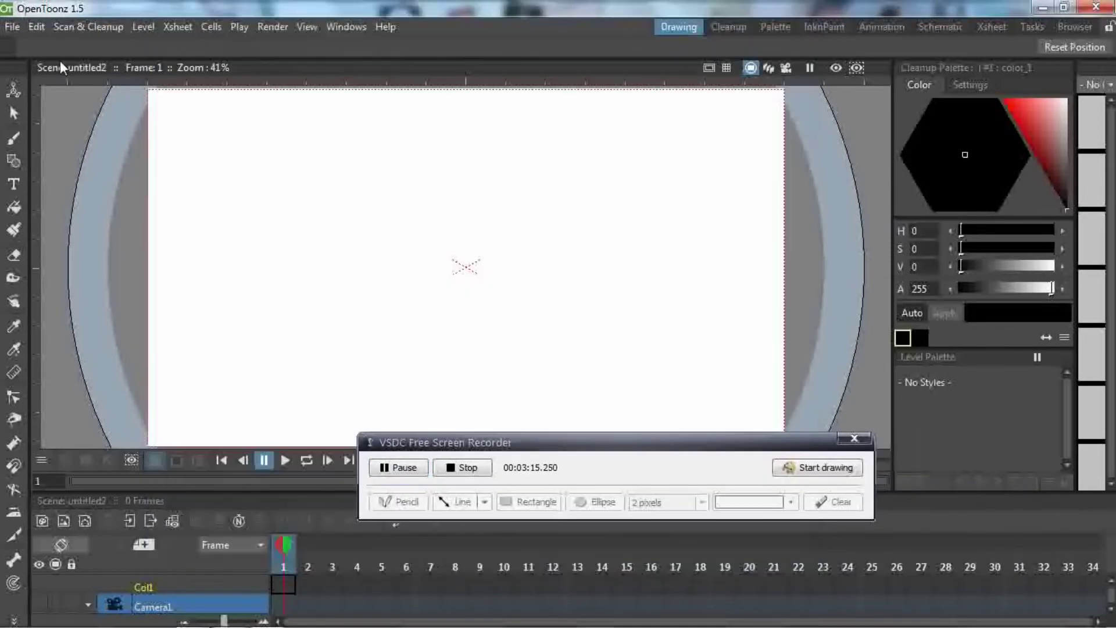
Step: Quit OpenToonz and discard the changes to the current scene
{"action": "left_click", "coordinate": [10, 26]}
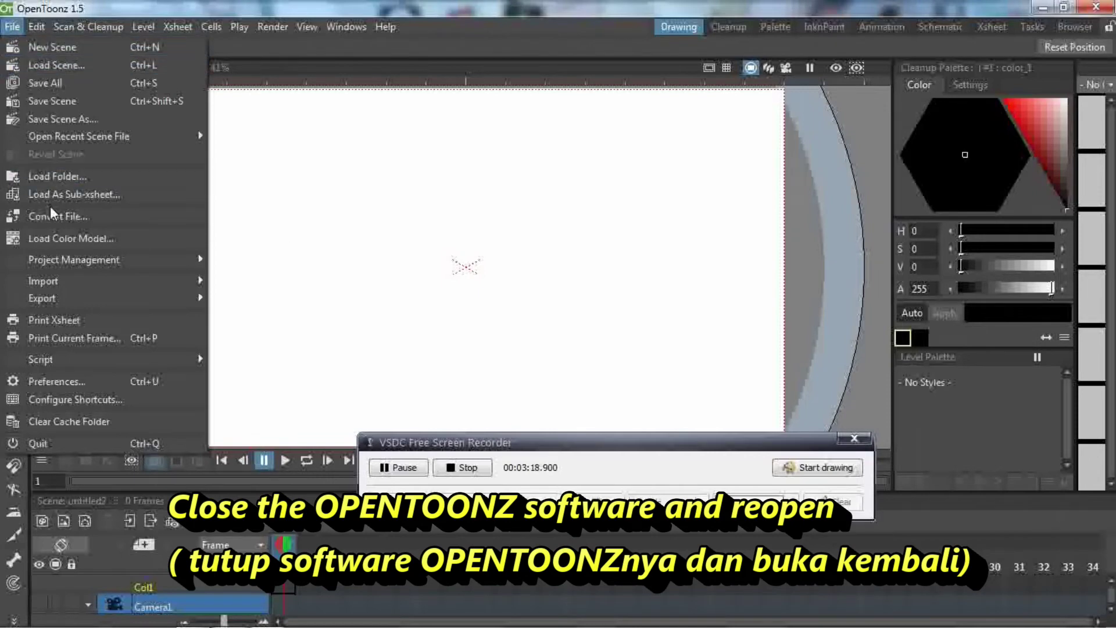
{"action": "left_click", "coordinate": [842, 200]}
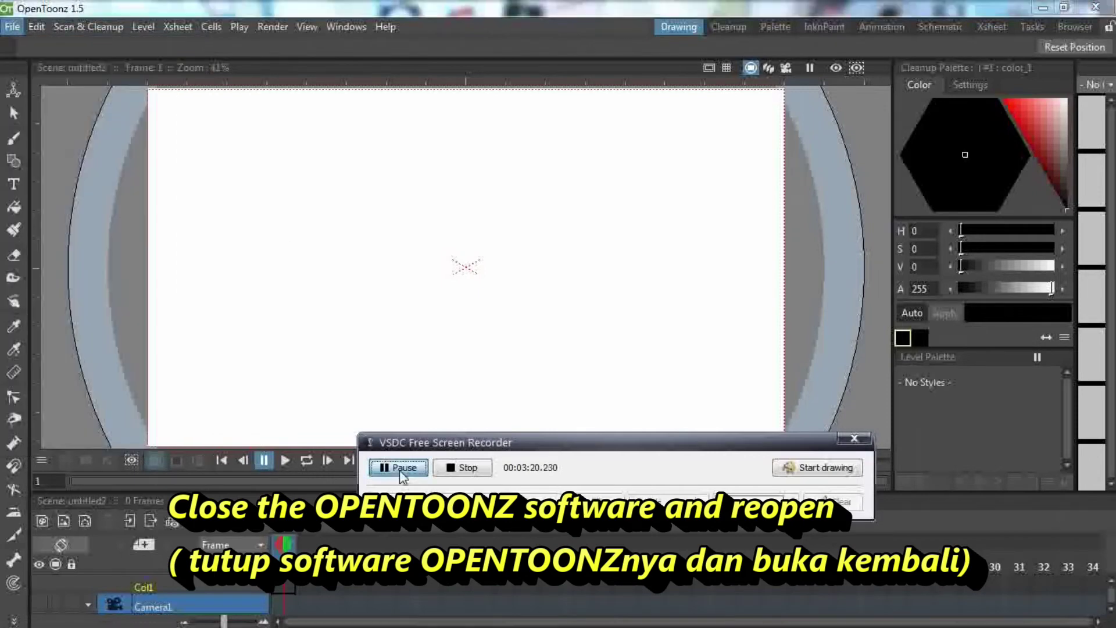
{"action": "left_click", "coordinate": [1096, 7]}
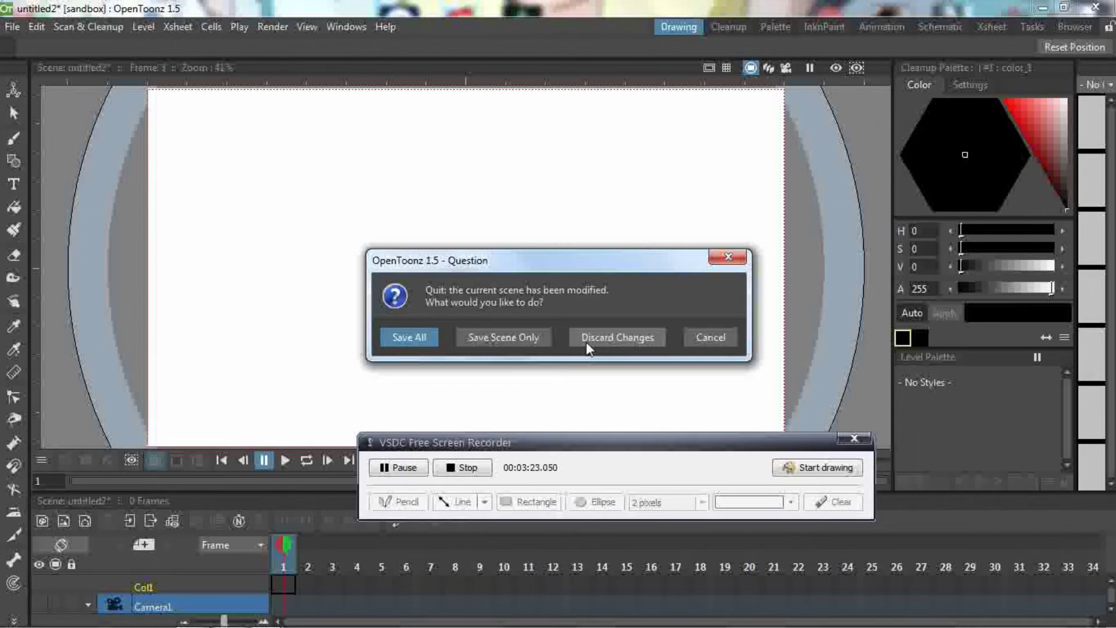
{"action": "left_click", "coordinate": [613, 340]}
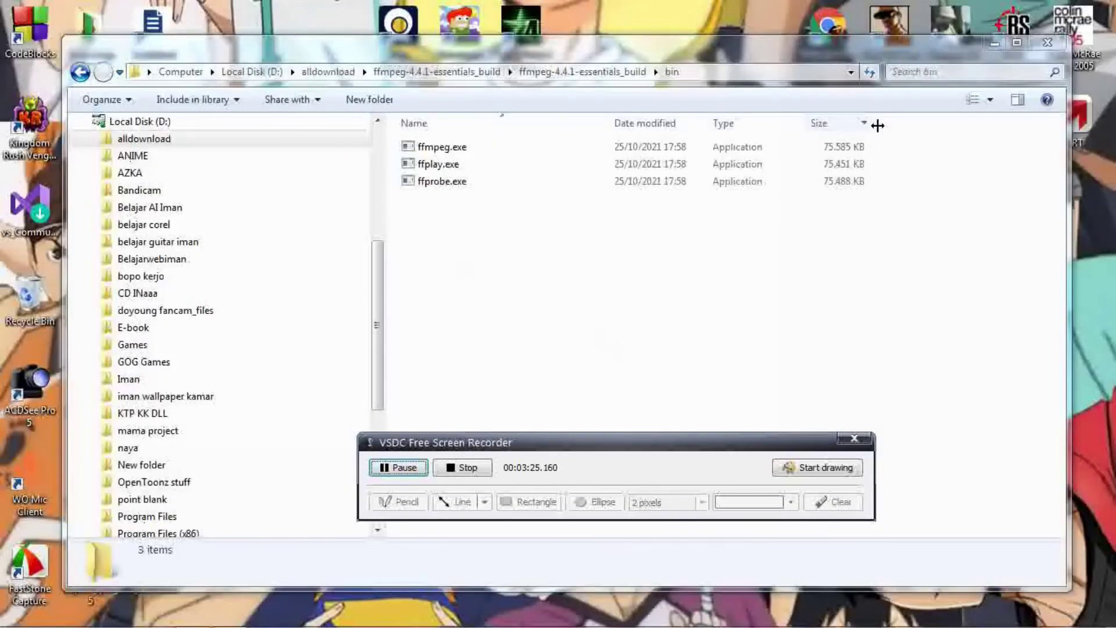
Step: Minimize the bin folder window, relaunch OpenToonz from the desktop and dismiss its startup window
{"action": "left_click", "coordinate": [994, 45]}
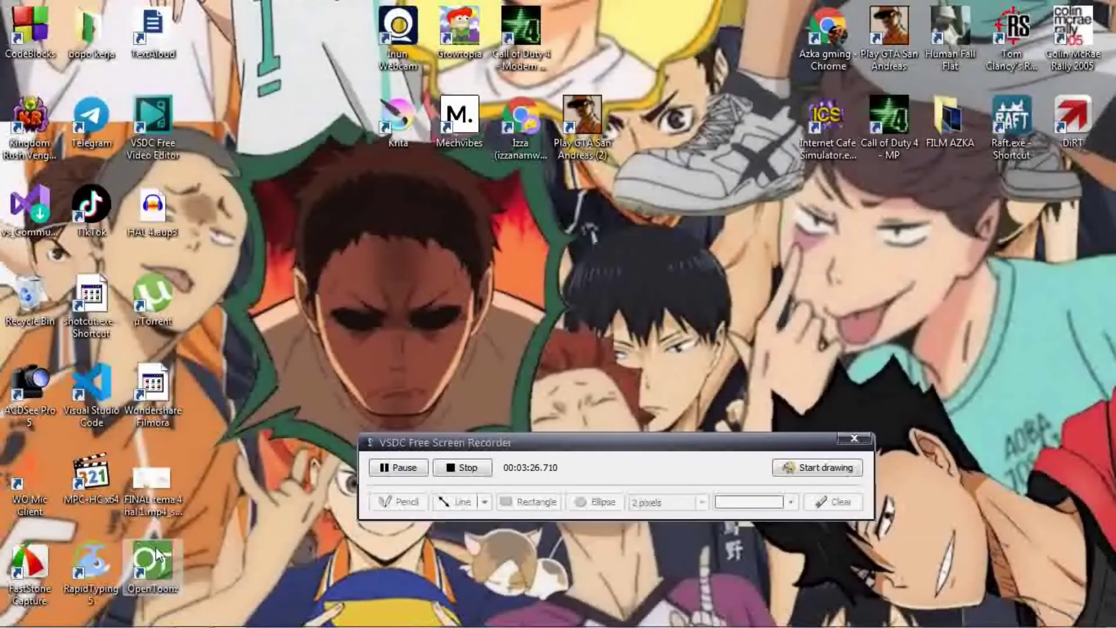
{"action": "double_click", "coordinate": [153, 566]}
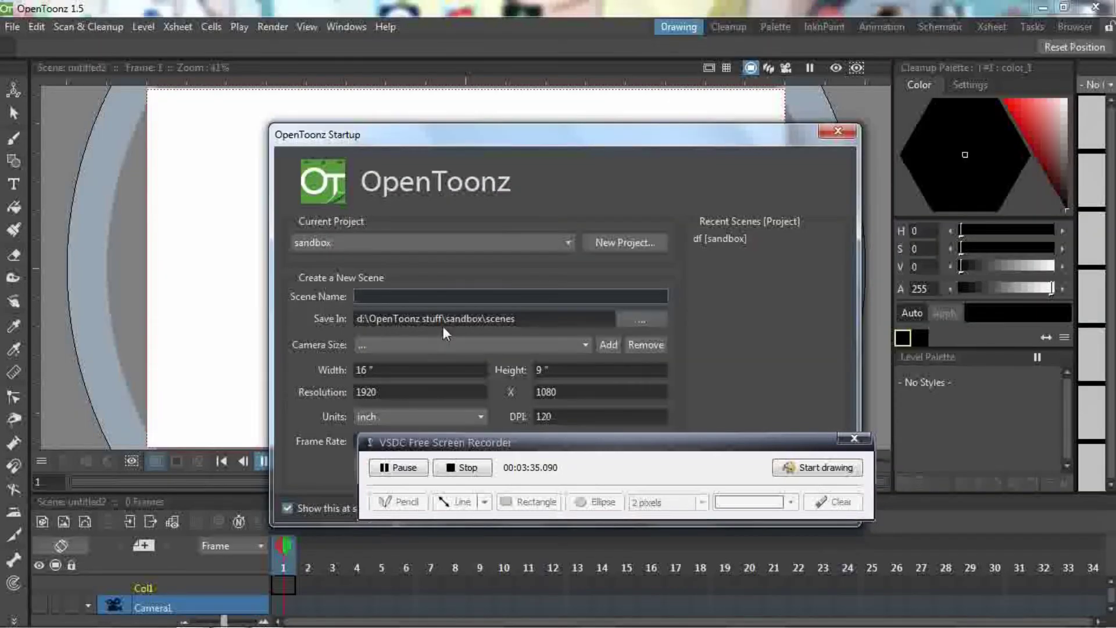
{"action": "left_click", "coordinate": [837, 131]}
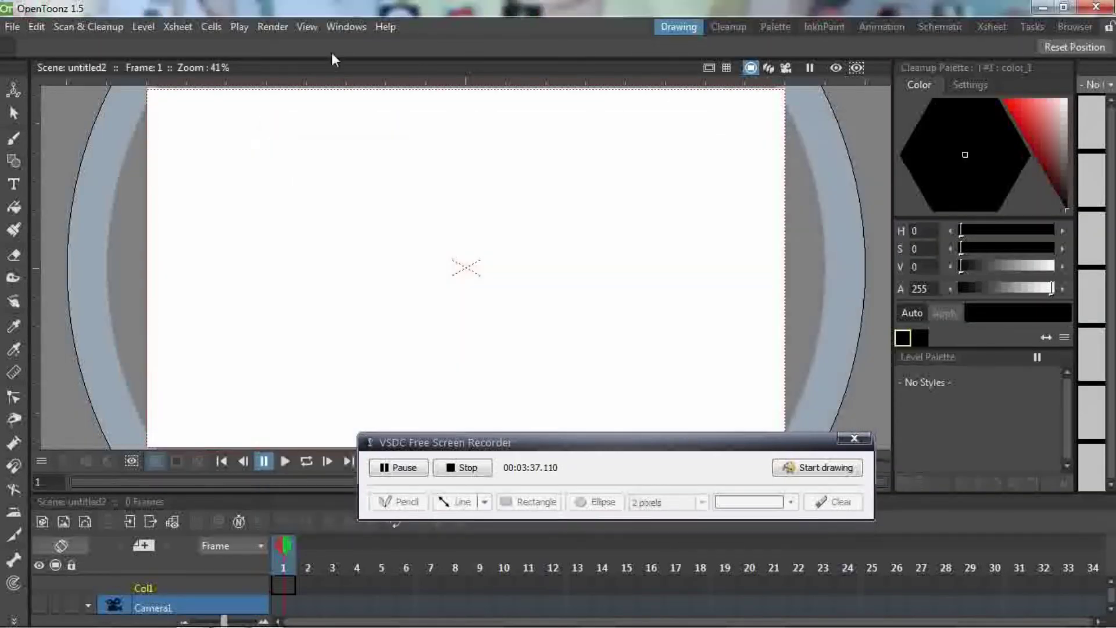
Step: Open the render Output Settings, set the output file format to mp4 and review the remaining settings
{"action": "left_click", "coordinate": [273, 26]}
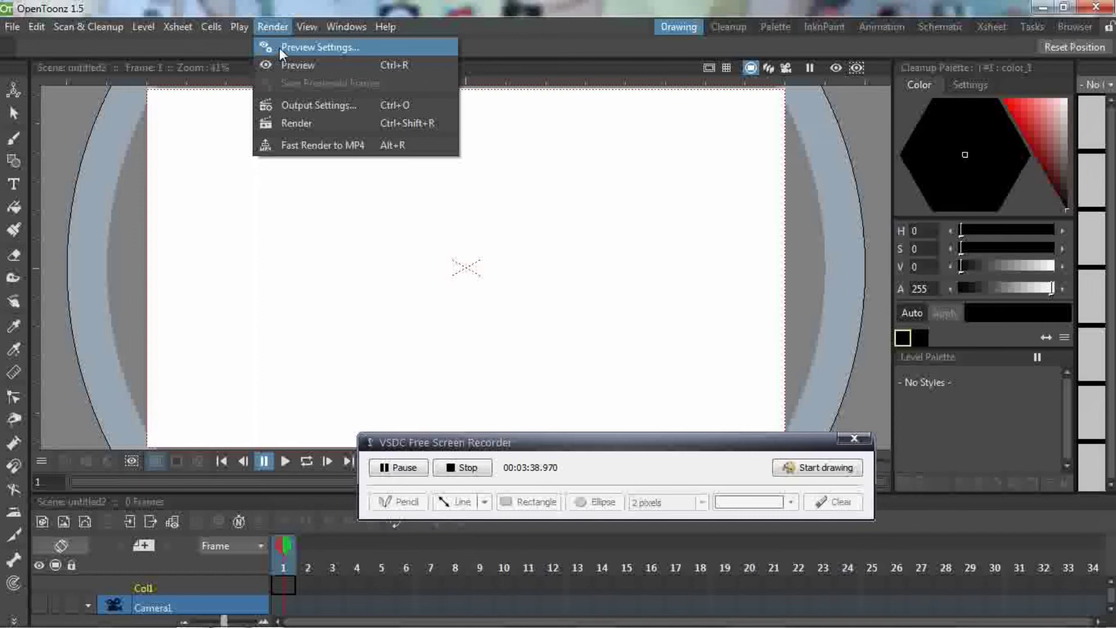
{"action": "left_click", "coordinate": [302, 125]}
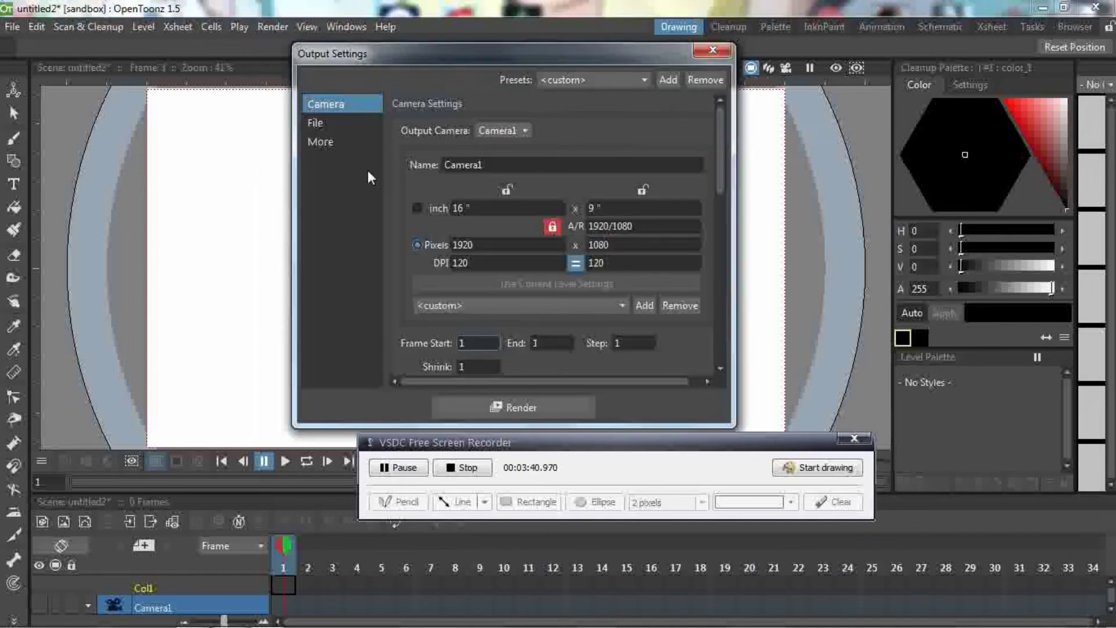
{"action": "left_click", "coordinate": [608, 80]}
{"action": "left_click", "coordinate": [608, 75]}
{"action": "left_click_drag", "start_coordinate": [720, 123], "coordinate": [701, 247]}
{"action": "left_click", "coordinate": [621, 164]}
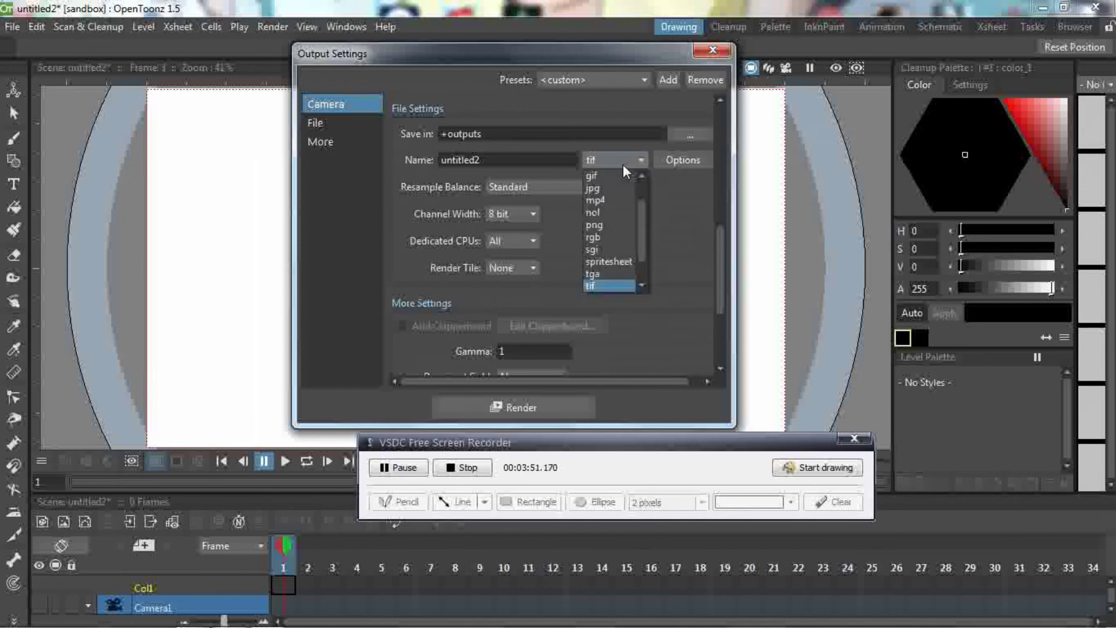
{"action": "left_click", "coordinate": [611, 201]}
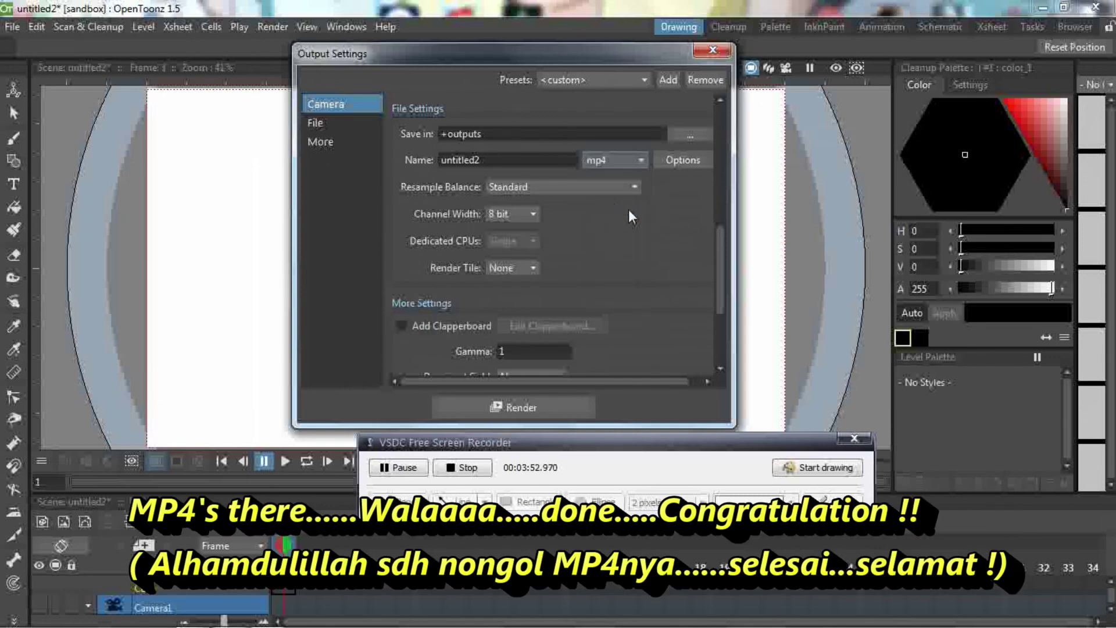
{"action": "left_click_drag", "start_coordinate": [721, 253], "coordinate": [727, 299]}
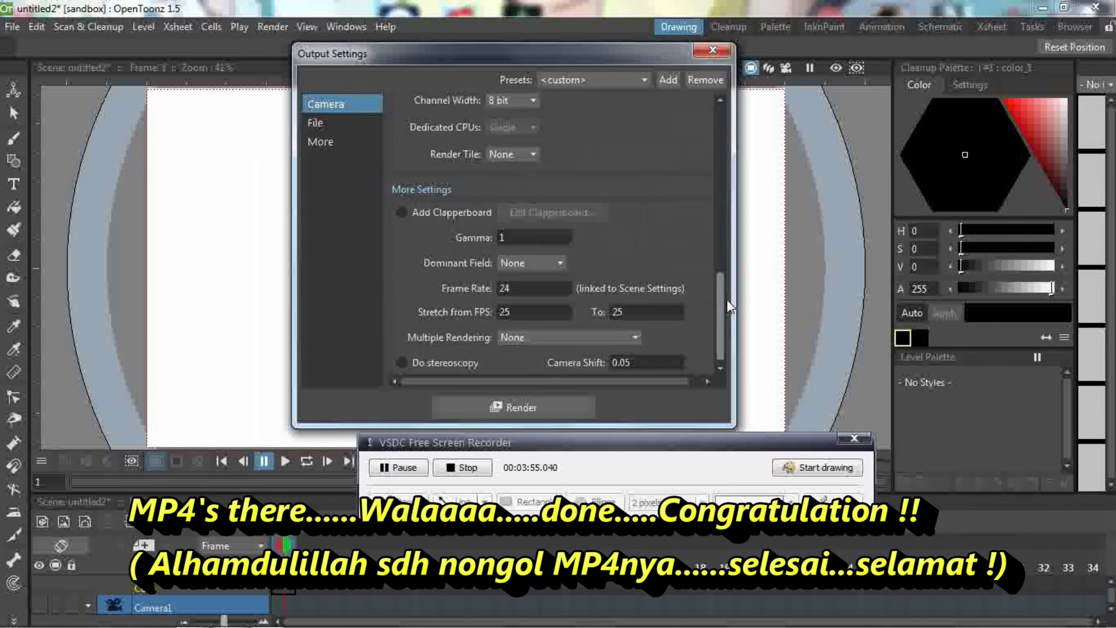